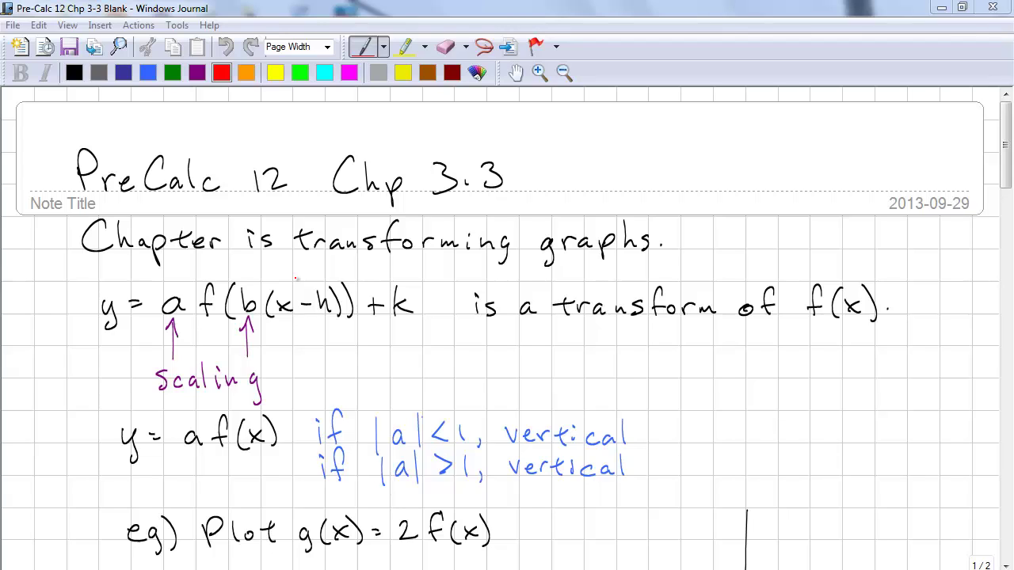
# Label |a|<1 as 'compression' and |a|>1 as 'stretch' after each 'vertical', in red ink.
pyautogui.click(248, 303)
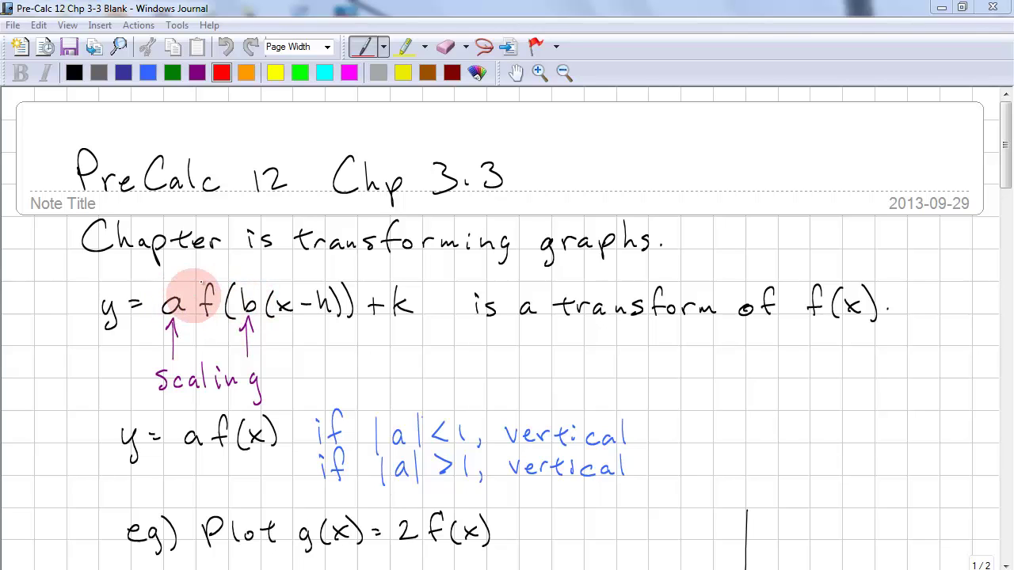
pyautogui.moveTo(1004, 163); pyautogui.dragTo(1004, 195)
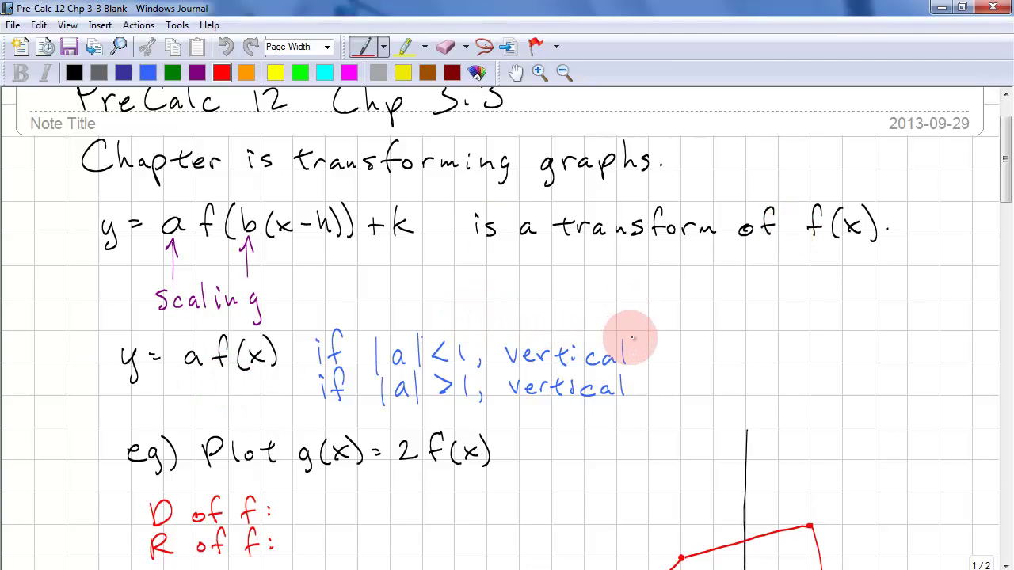
pyautogui.moveTo(667, 354)
pyautogui.mouseDown()
pyautogui.moveTo(835, 354)
pyautogui.moveTo(818, 359)
pyautogui.mouseUp()
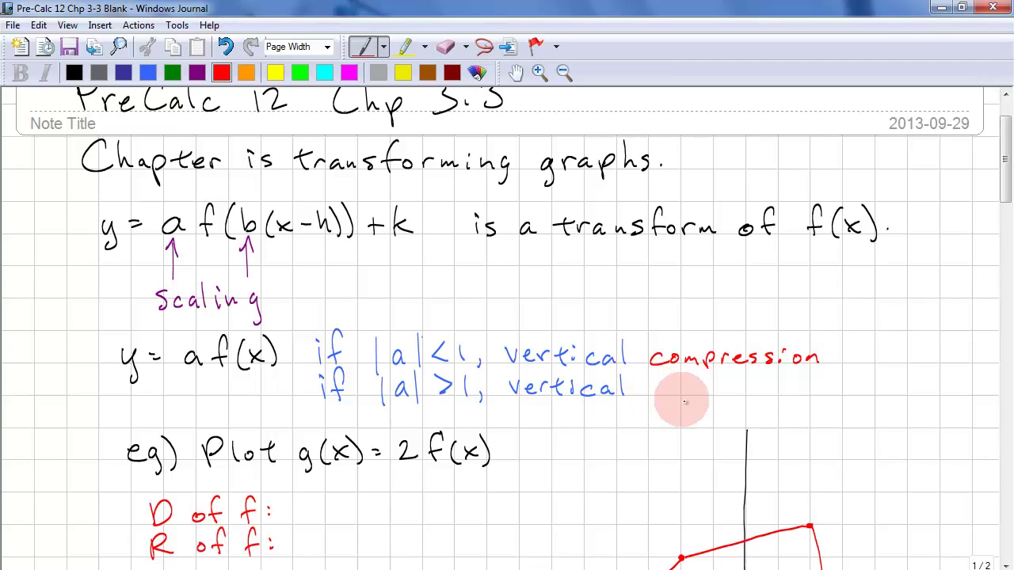
pyautogui.moveTo(662, 388); pyautogui.dragTo(765, 390)
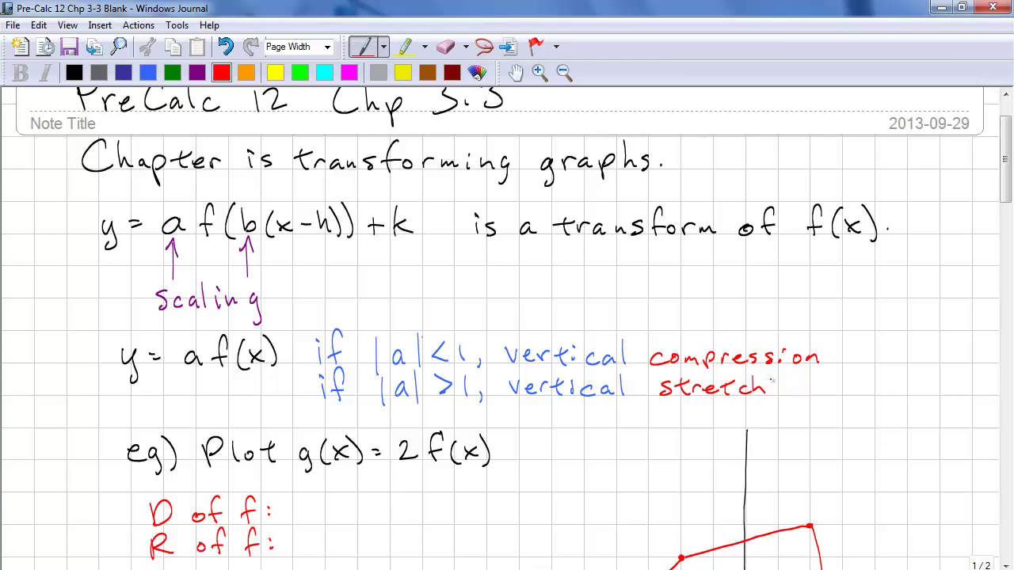
# In purple, plot the doubled-height points and join them into the graph of g(x)=2f(x).
pyautogui.scroll(-3, 996, 198)
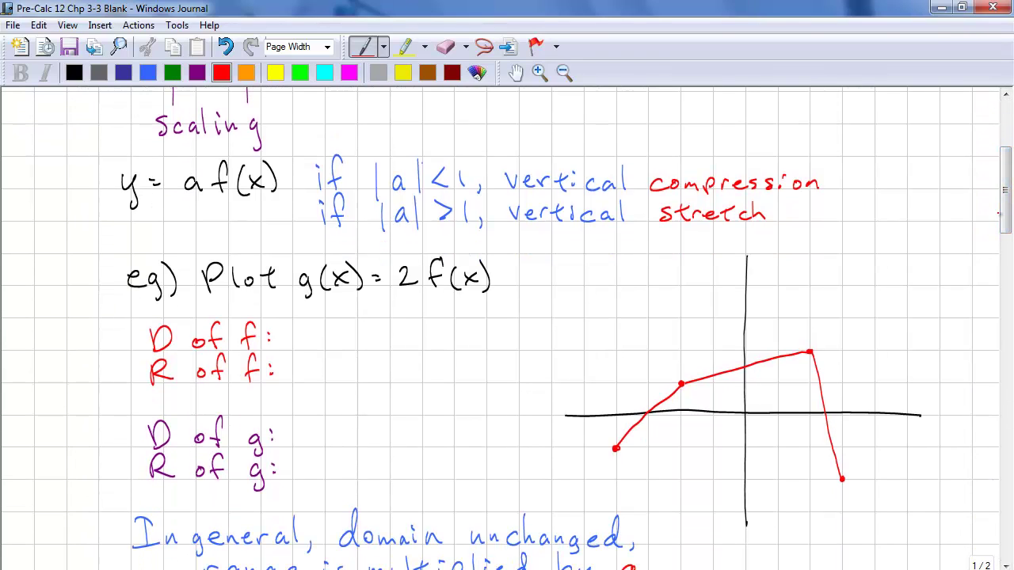
pyautogui.click(197, 72)
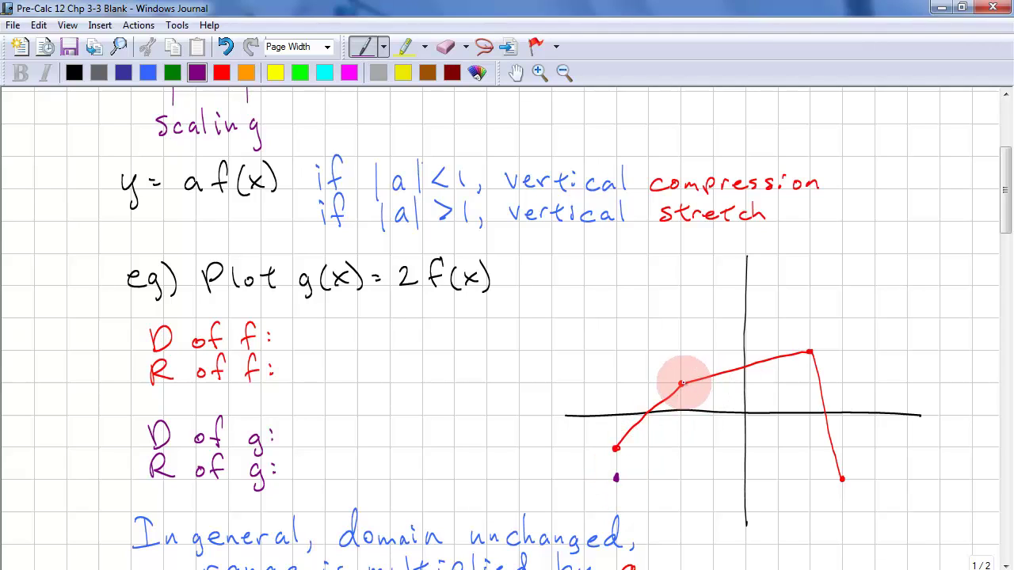
pyautogui.click(681, 351)
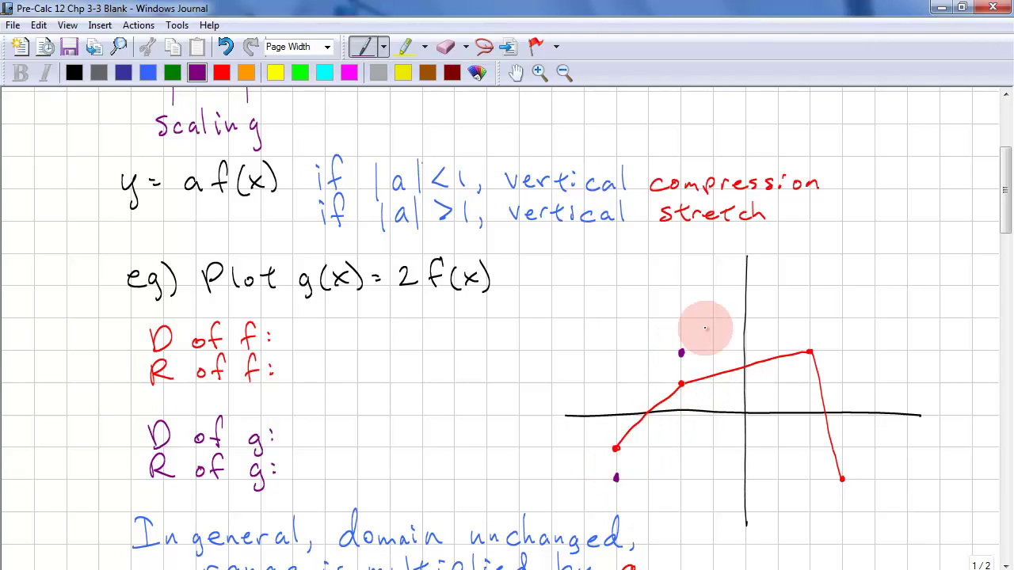
pyautogui.click(810, 282)
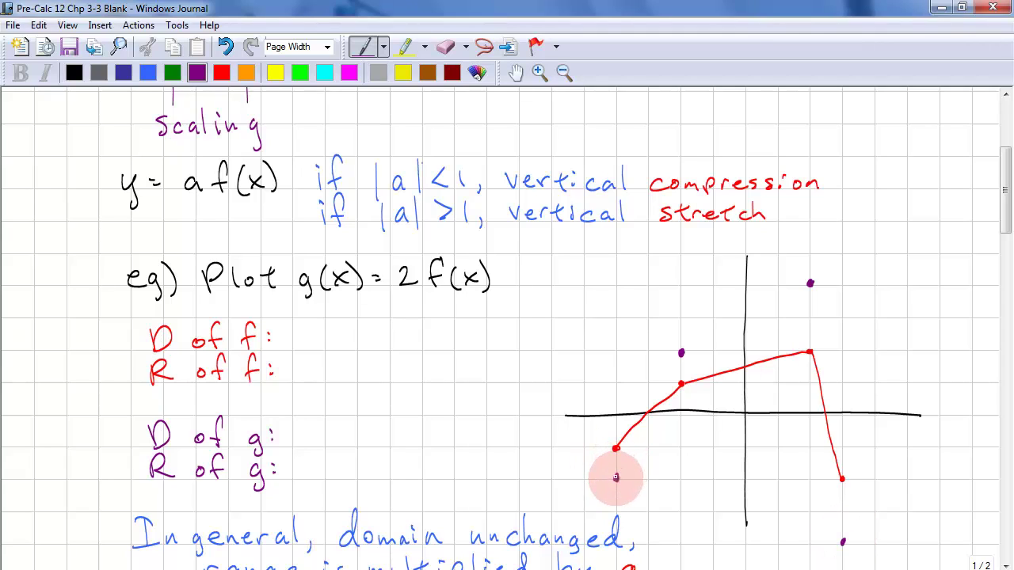
pyautogui.moveTo(616, 478)
pyautogui.mouseDown()
pyautogui.moveTo(657, 380)
pyautogui.moveTo(682, 353)
pyautogui.moveTo(809, 283)
pyautogui.moveTo(843, 543)
pyautogui.mouseUp()
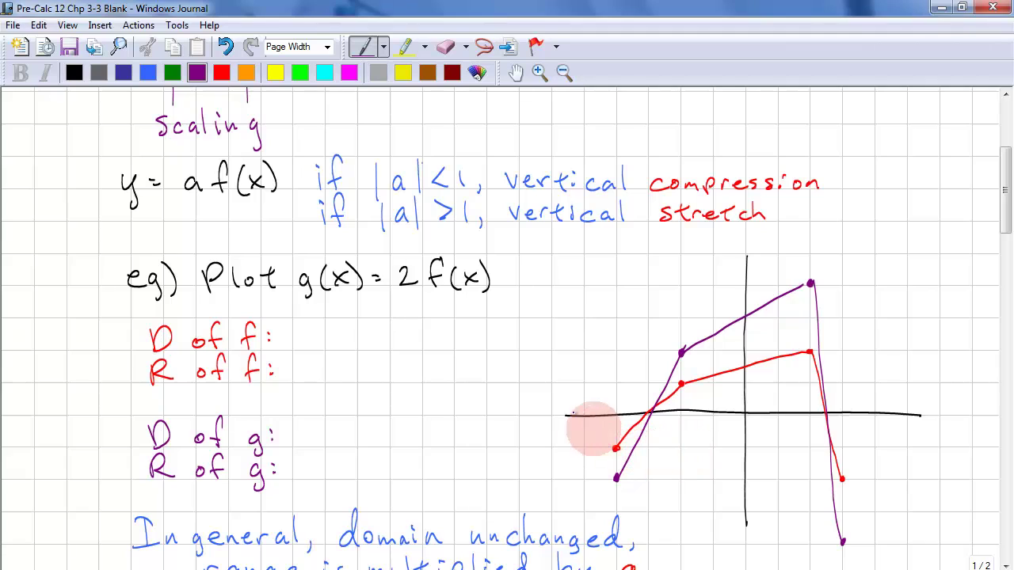
# Write '-4 ≤ x' after 'D of f:'.
pyautogui.moveTo(308, 338); pyautogui.dragTo(321, 339)
pyautogui.moveTo(333, 325)
pyautogui.mouseDown()
pyautogui.moveTo(329, 339)
pyautogui.moveTo(344, 339)
pyautogui.mouseUp()
pyautogui.moveTo(340, 327)
pyautogui.mouseDown()
pyautogui.moveTo(339, 351)
pyautogui.moveTo(365, 344)
pyautogui.mouseUp()
pyautogui.moveTo(355, 348); pyautogui.dragTo(396, 348)
pyautogui.moveTo(380, 348)
pyautogui.mouseDown()
pyautogui.moveTo(422, 314)
pyautogui.moveTo(405, 340)
pyautogui.moveTo(436, 346)
pyautogui.mouseUp()
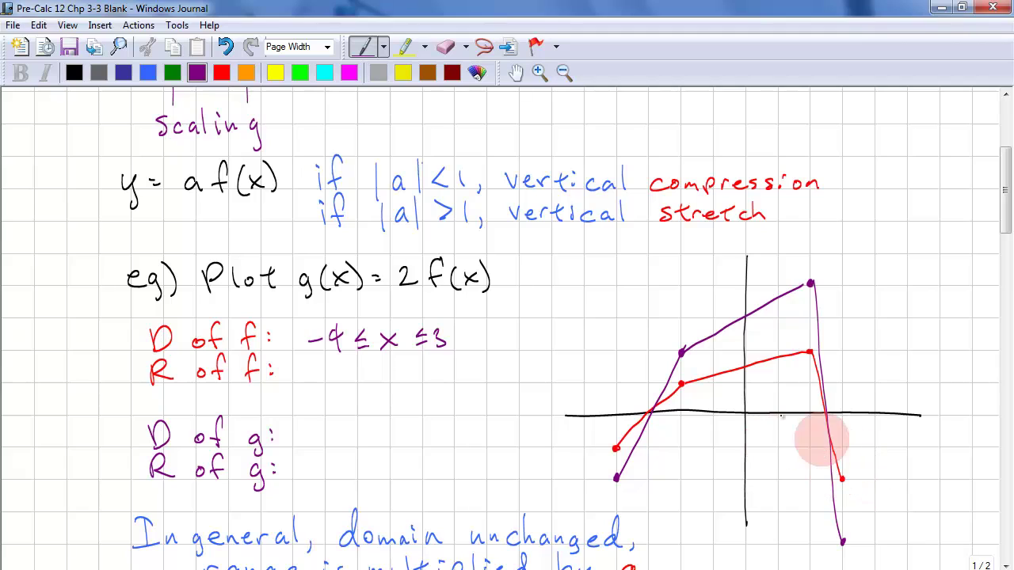
# Write f's range as -2 ≤ y ≤ 2 and g's domain as -4 ≤ x ≤ 3.
pyautogui.moveTo(308, 371); pyautogui.dragTo(348, 378)
pyautogui.moveTo(363, 365); pyautogui.dragTo(393, 389)
pyautogui.moveTo(421, 366); pyautogui.dragTo(457, 378)
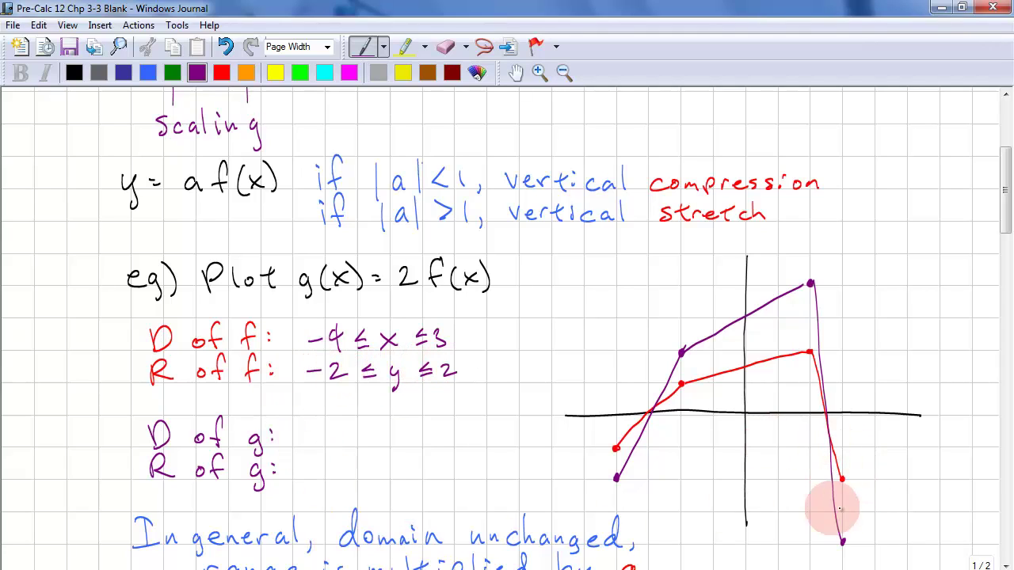
pyautogui.moveTo(307, 438); pyautogui.dragTo(347, 441)
pyautogui.moveTo(343, 428)
pyautogui.mouseDown()
pyautogui.moveTo(341, 448)
pyautogui.moveTo(442, 444)
pyautogui.mouseUp()
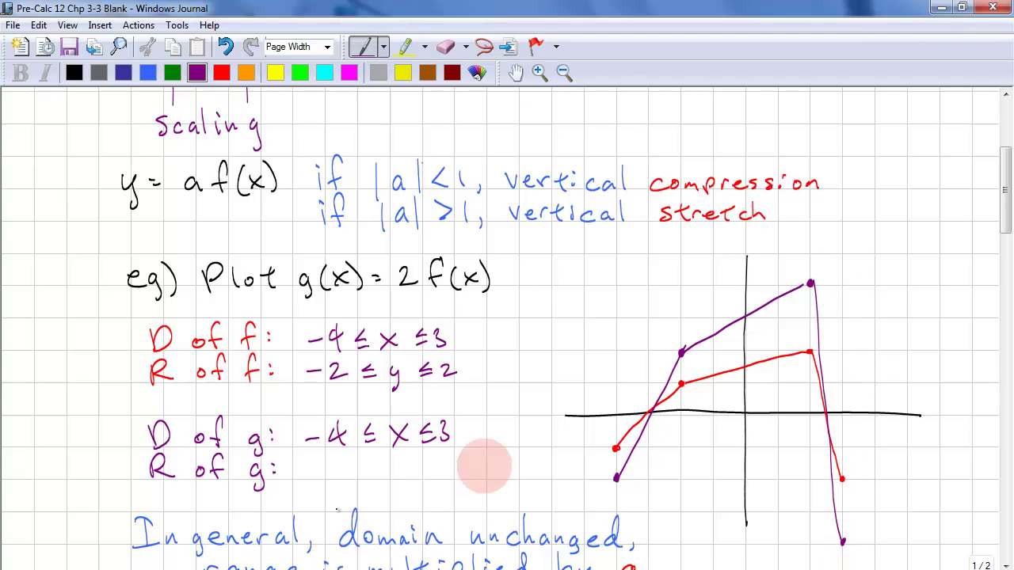
# Write g's range from -4 to 4 and change the comma after 'unchanged' to a semicolon.
pyautogui.moveTo(309, 469); pyautogui.dragTo(346, 471)
pyautogui.moveTo(341, 459)
pyautogui.mouseDown()
pyautogui.moveTo(340, 476)
pyautogui.moveTo(413, 475)
pyautogui.moveTo(396, 476)
pyautogui.mouseUp()
pyautogui.moveTo(435, 458)
pyautogui.mouseDown()
pyautogui.moveTo(437, 474)
pyautogui.moveTo(469, 468)
pyautogui.moveTo(463, 480)
pyautogui.mouseUp()
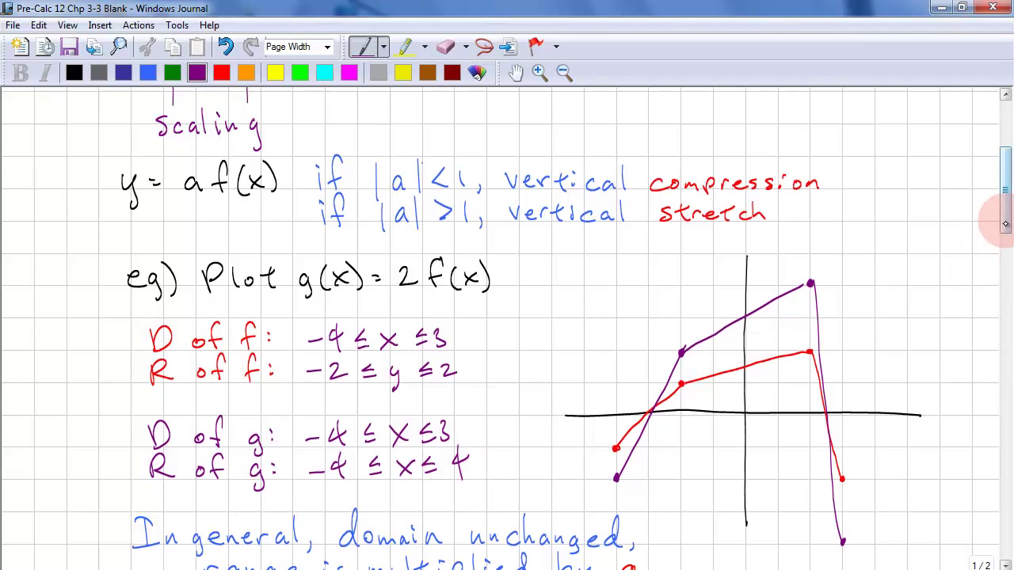
pyautogui.moveTo(998, 215); pyautogui.dragTo(998, 237)
pyautogui.click(632, 463)
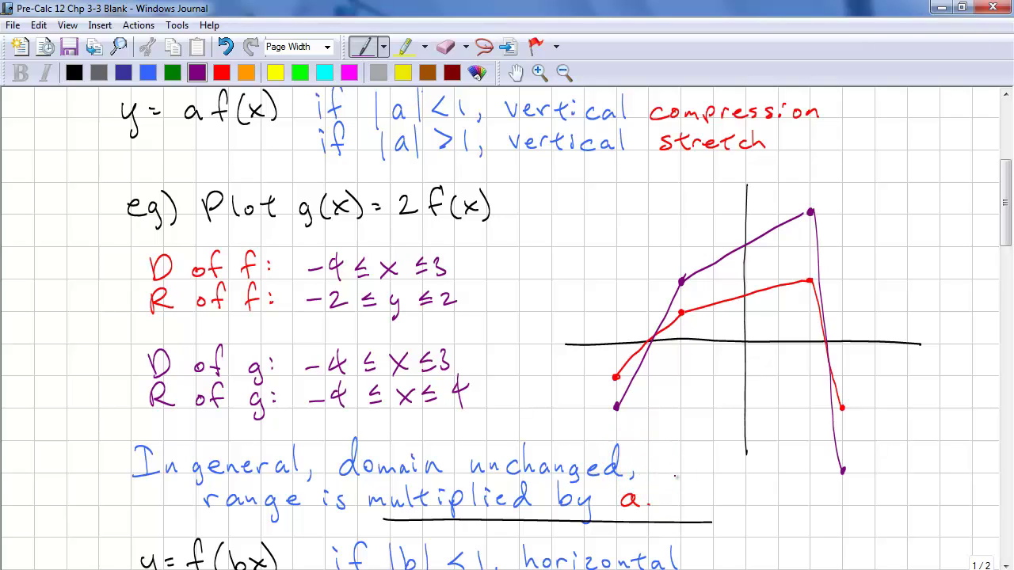
# In red, label |b|<1 as 'stretch' and |b|>1 as 'compression.' after each 'horizontal'.
pyautogui.moveTo(1005, 231); pyautogui.dragTo(1004, 272)
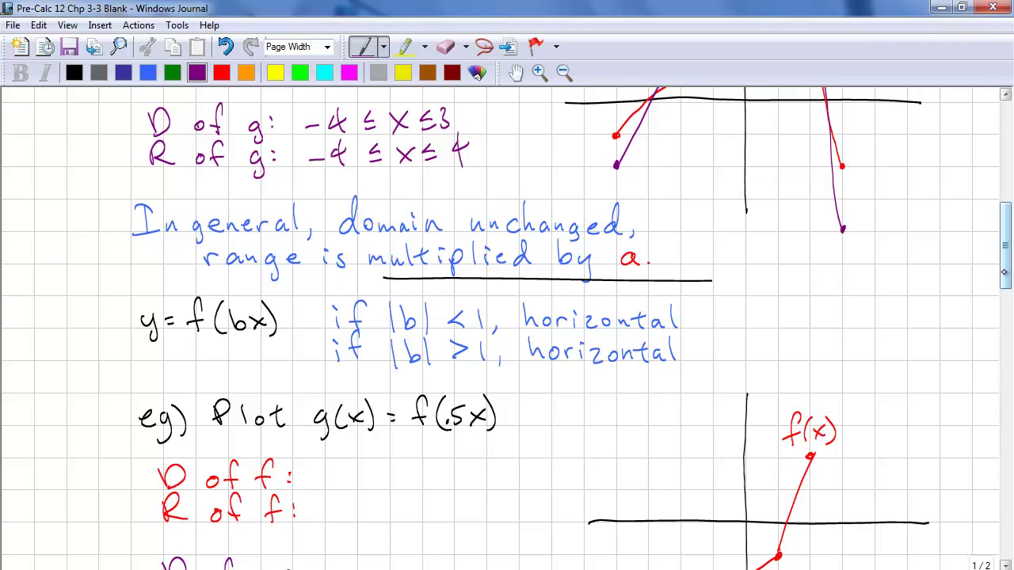
pyautogui.click(222, 73)
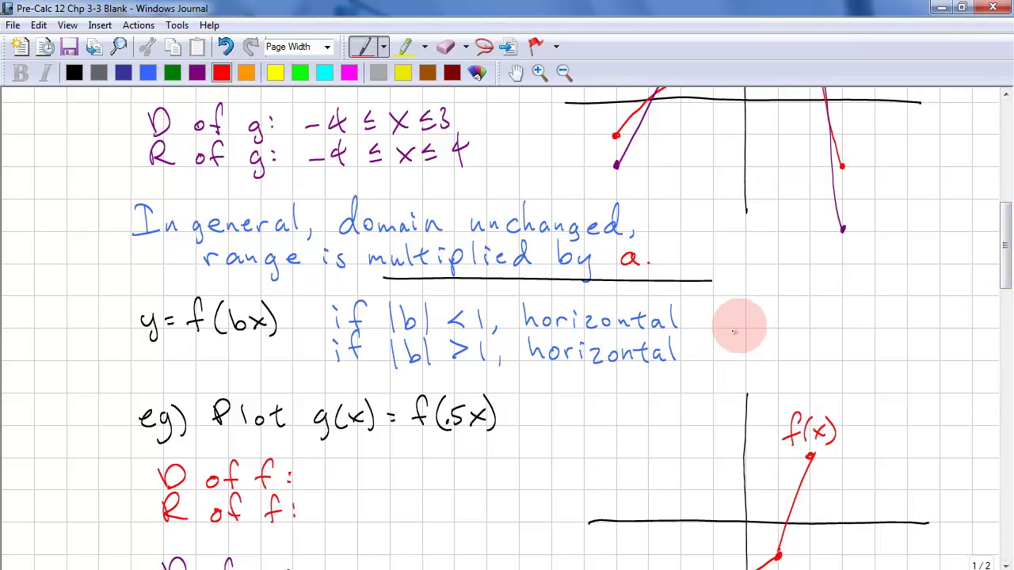
pyautogui.moveTo(716, 316)
pyautogui.mouseDown()
pyautogui.moveTo(711, 328)
pyautogui.moveTo(727, 317)
pyautogui.moveTo(820, 319)
pyautogui.mouseUp()
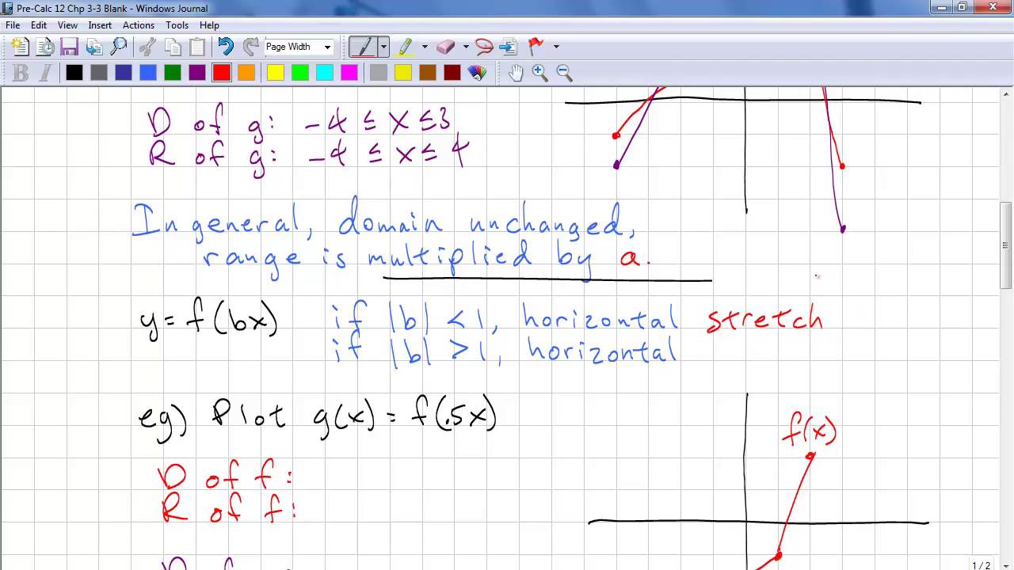
pyautogui.click(730, 362)
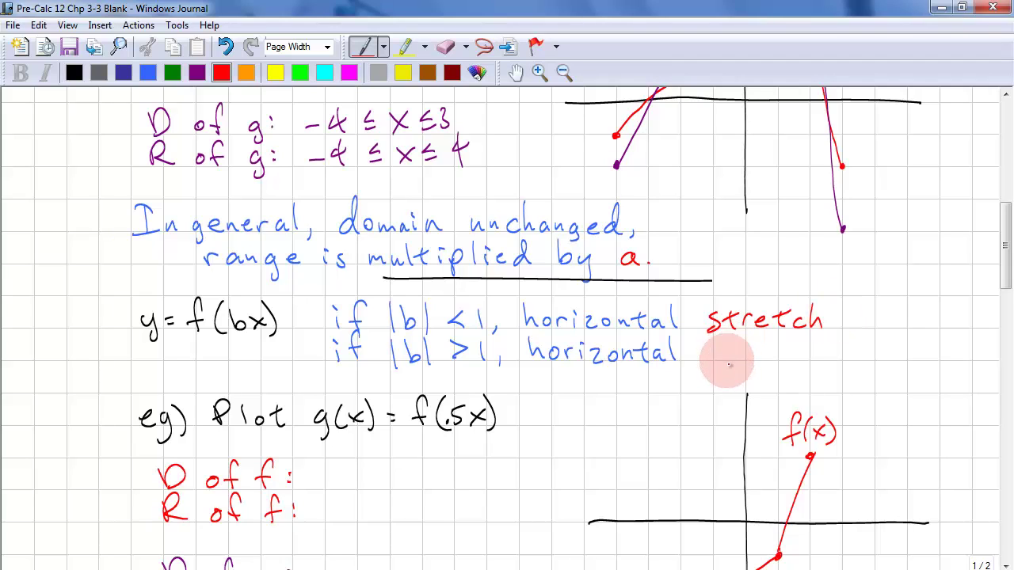
pyautogui.moveTo(727, 351)
pyautogui.mouseDown()
pyautogui.moveTo(727, 363)
pyautogui.moveTo(743, 358)
pyautogui.mouseUp()
pyautogui.moveTo(745, 362)
pyautogui.mouseDown()
pyautogui.moveTo(839, 347)
pyautogui.moveTo(881, 353)
pyautogui.mouseUp()
pyautogui.moveTo(998, 277); pyautogui.dragTo(998, 301)
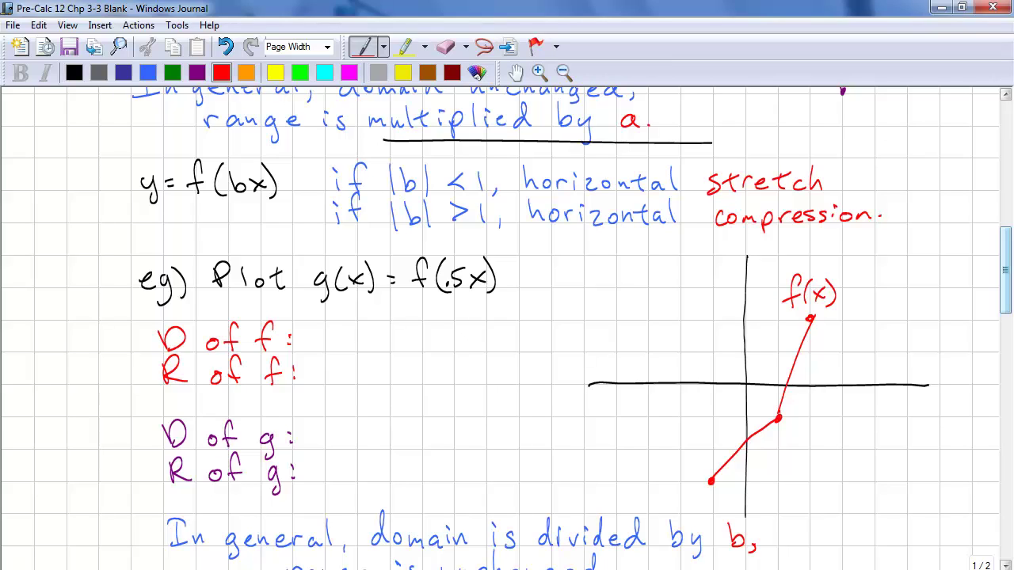
# In purple, dot g's points at doubled x-values and connect them into the graph of f(.5x).
pyautogui.click(196, 72)
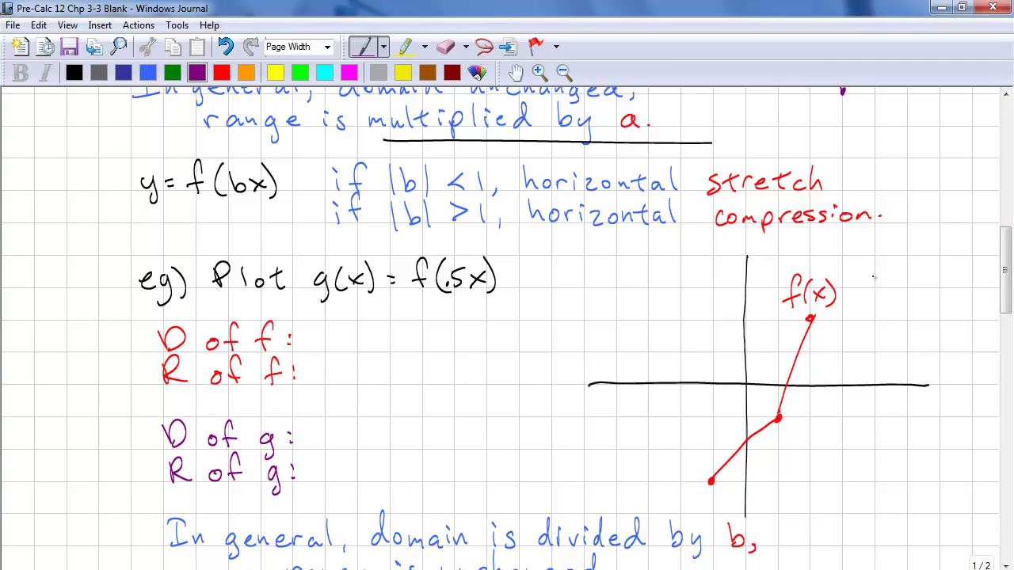
pyautogui.click(411, 183)
pyautogui.click(413, 212)
pyautogui.click(459, 184)
pyautogui.click(461, 212)
pyautogui.click(776, 422)
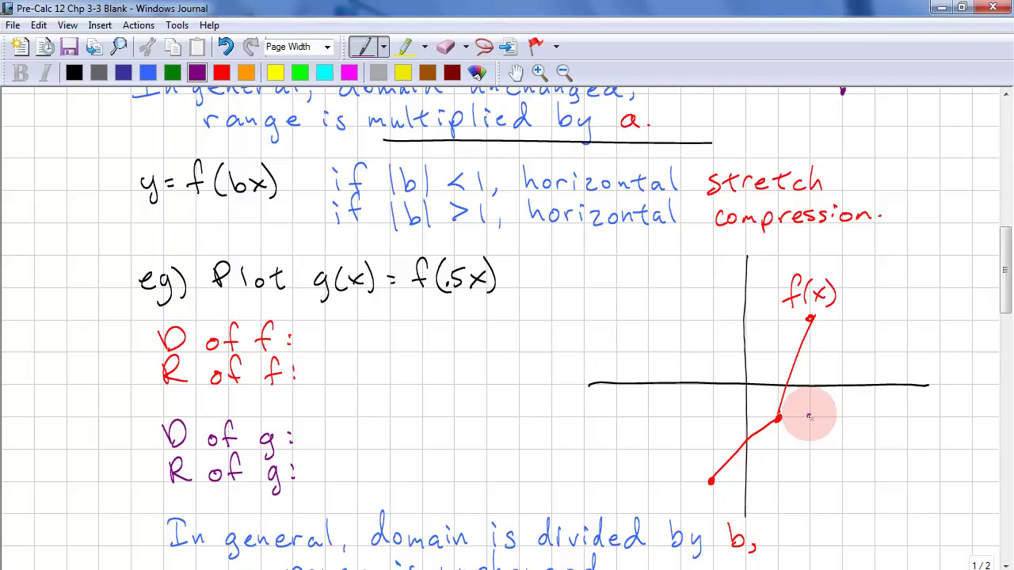
pyautogui.click(812, 320)
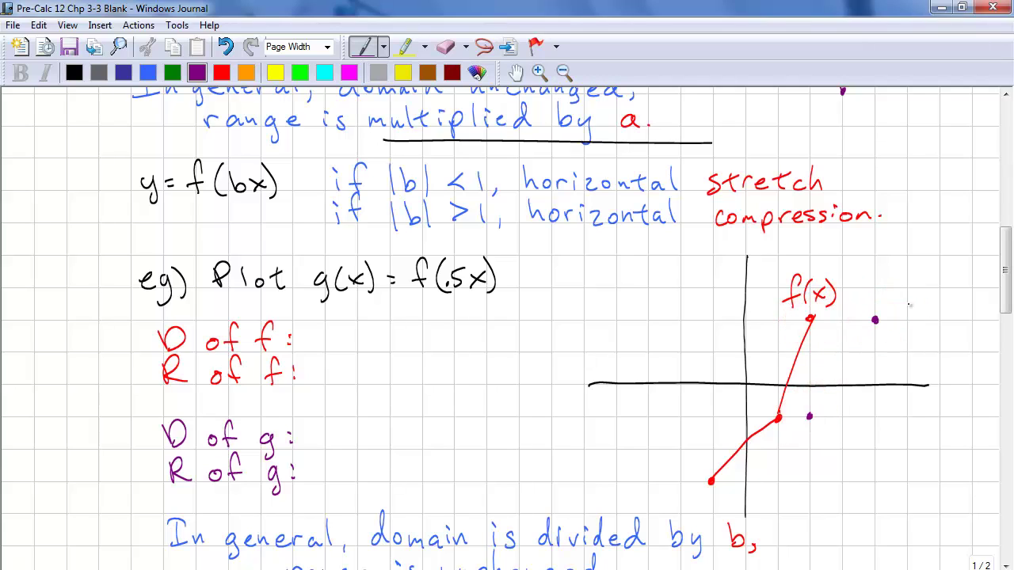
pyautogui.click(711, 482)
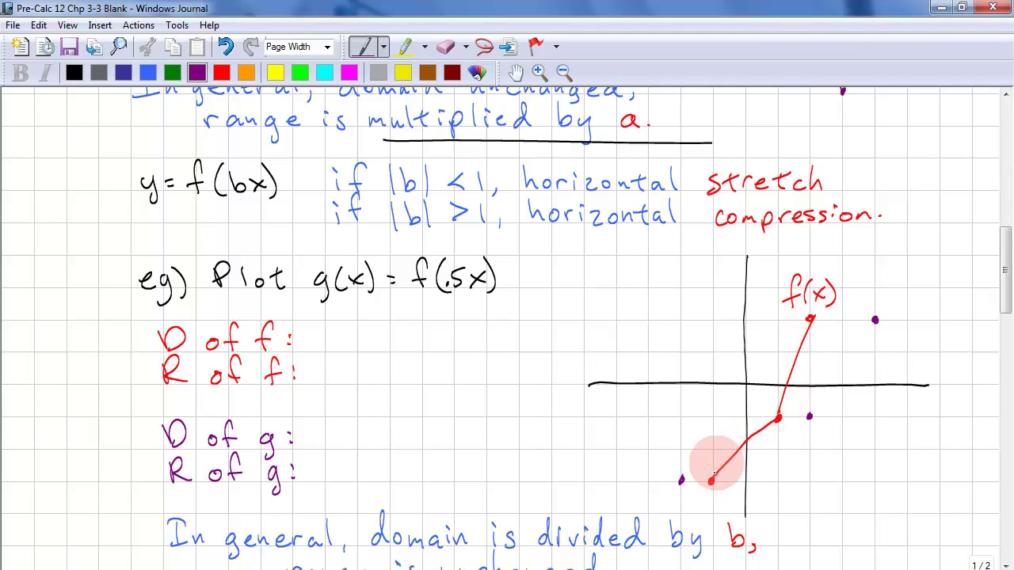
pyautogui.moveTo(682, 479)
pyautogui.mouseDown()
pyautogui.moveTo(809, 415)
pyautogui.moveTo(885, 318)
pyautogui.mouseUp()
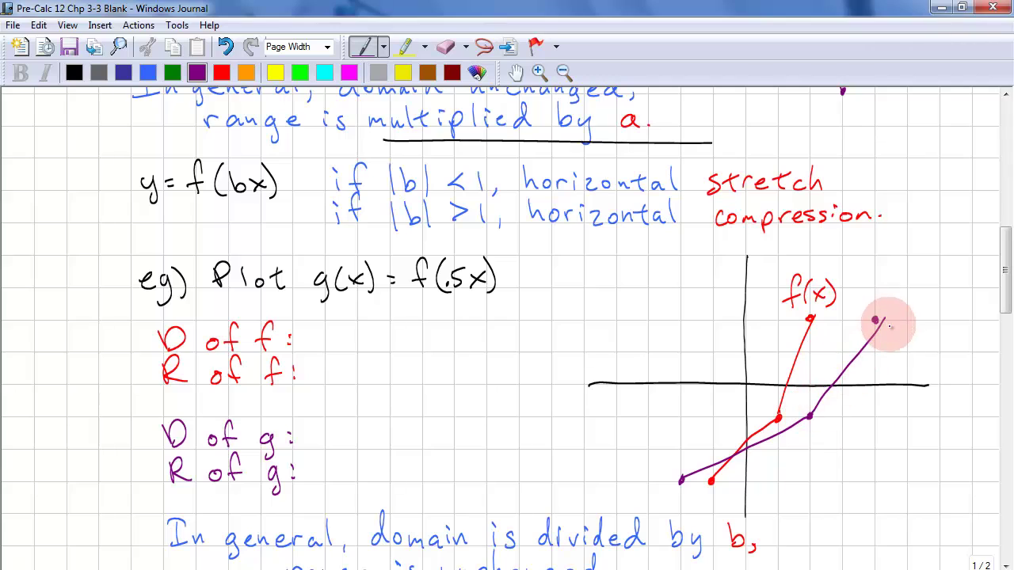
pyautogui.click(221, 72)
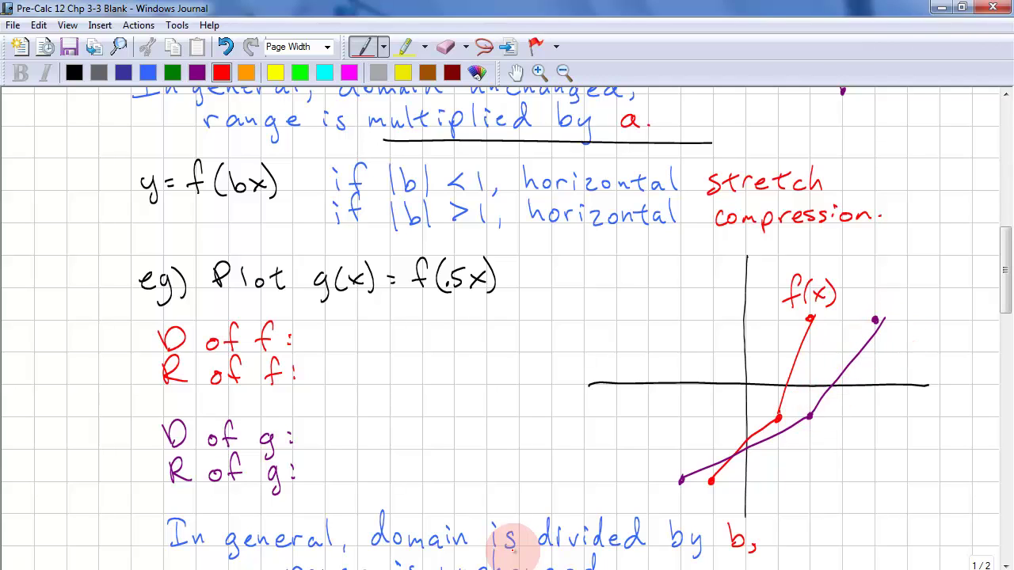
# Write f's domain as '-1 ≤ x ≤ 2' in red.
pyautogui.moveTo(332, 343); pyautogui.dragTo(343, 342)
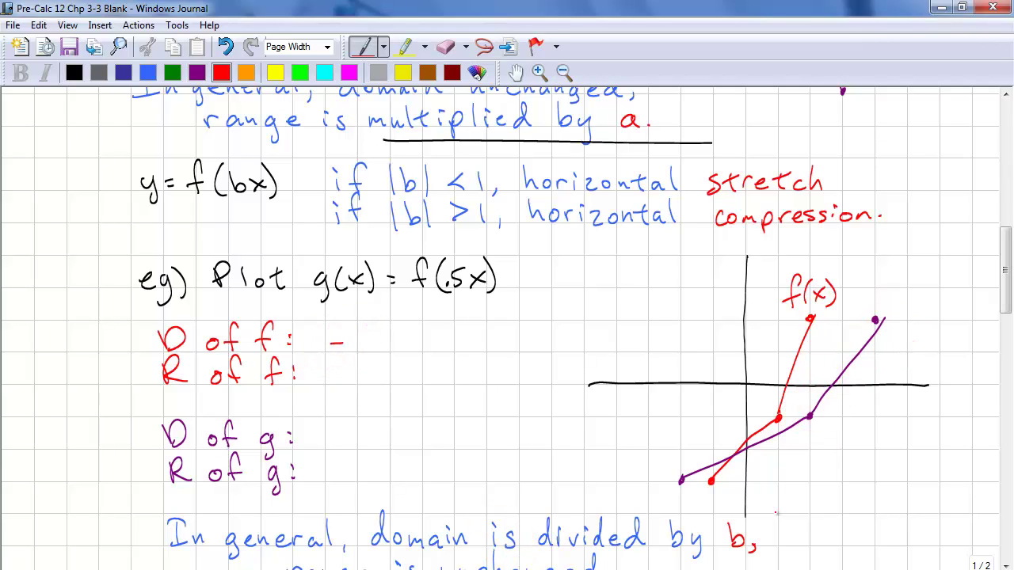
pyautogui.moveTo(358, 333)
pyautogui.mouseDown()
pyautogui.moveTo(357, 350)
pyautogui.moveTo(390, 345)
pyautogui.mouseUp()
pyautogui.moveTo(378, 349); pyautogui.dragTo(416, 350)
pyautogui.moveTo(415, 337)
pyautogui.mouseDown()
pyautogui.moveTo(401, 350)
pyautogui.moveTo(449, 352)
pyautogui.mouseUp()
pyautogui.moveTo(462, 337); pyautogui.dragTo(477, 350)
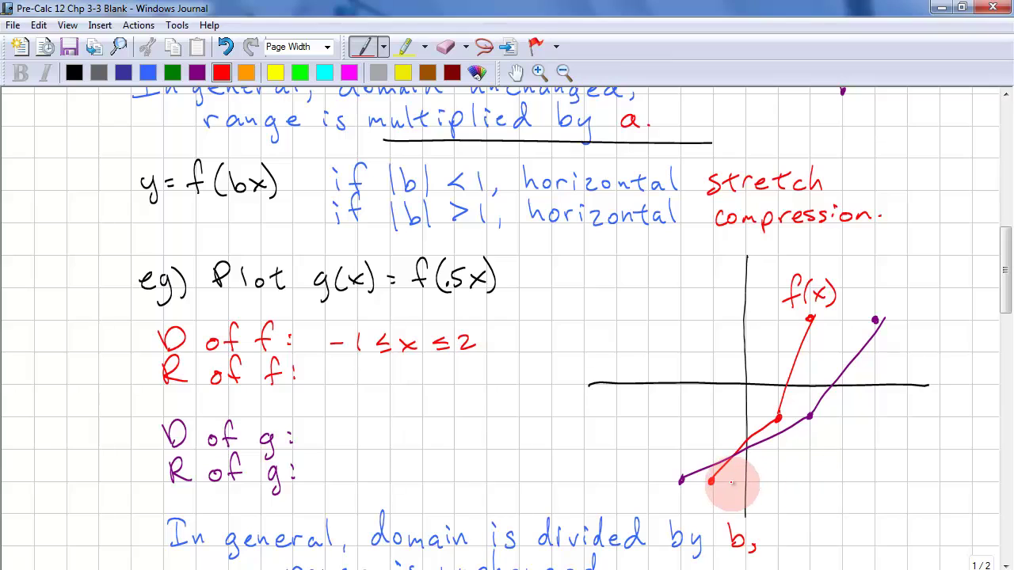
# Write f's range as '-3 ≤ y ≤ 2'.
pyautogui.moveTo(334, 378); pyautogui.dragTo(346, 377)
pyautogui.moveTo(357, 365)
pyautogui.mouseDown()
pyautogui.moveTo(358, 386)
pyautogui.moveTo(385, 384)
pyautogui.mouseUp()
pyautogui.moveTo(404, 366); pyautogui.dragTo(413, 396)
pyautogui.moveTo(445, 365); pyautogui.dragTo(446, 382)
pyautogui.moveTo(467, 365); pyautogui.dragTo(480, 382)
# Switch to purple and write g's domain as '-2 ≤ x ≤ 4'.
pyautogui.scroll(-1, 998, 295)
pyautogui.click(198, 72)
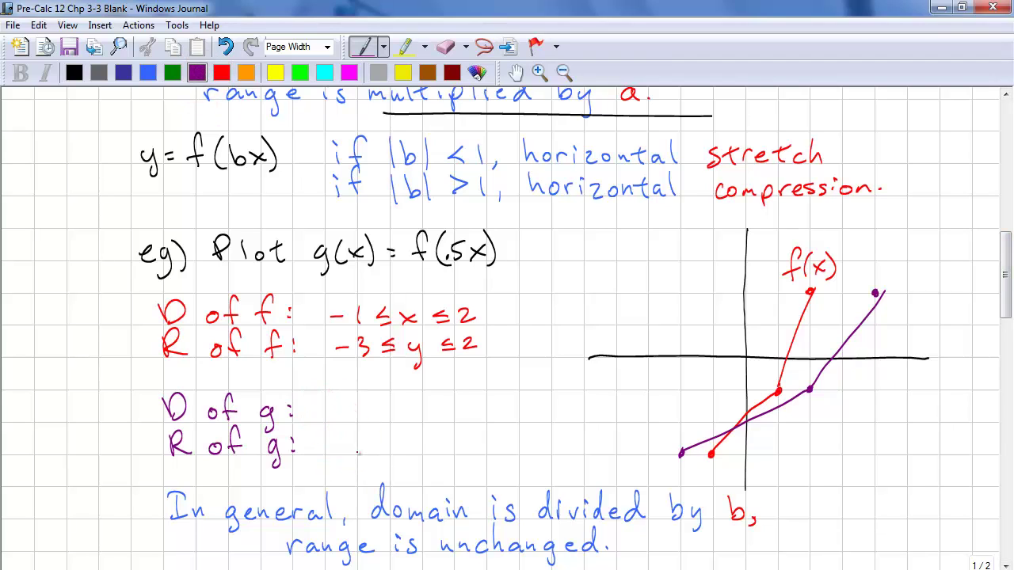
pyautogui.moveTo(336, 413); pyautogui.dragTo(479, 414)
pyautogui.moveTo(474, 404); pyautogui.dragTo(474, 419)
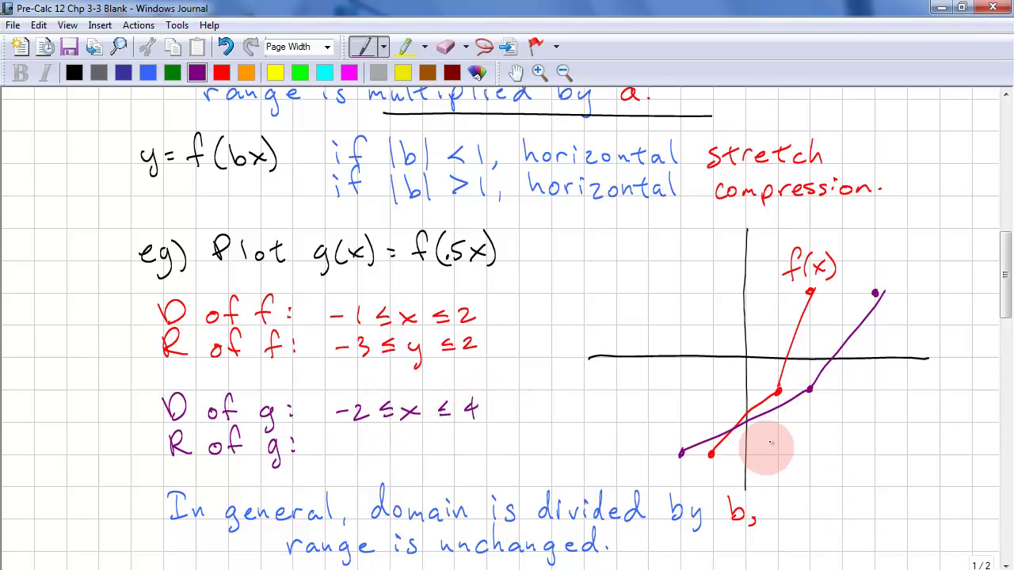
# Write g's range as '-3 ≤ y ≤ 2' and scroll to the g(x) = -1.5f(-2x) example.
pyautogui.moveTo(342, 446); pyautogui.dragTo(365, 455)
pyautogui.moveTo(399, 438); pyautogui.dragTo(418, 466)
pyautogui.moveTo(457, 438)
pyautogui.mouseDown()
pyautogui.moveTo(457, 450)
pyautogui.moveTo(483, 451)
pyautogui.mouseUp()
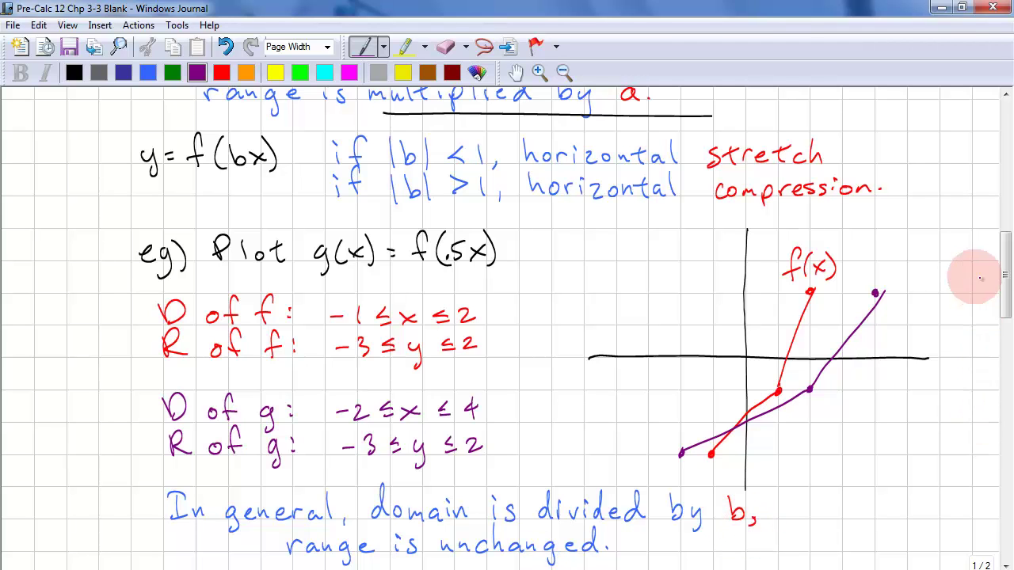
pyautogui.moveTo(1005, 295); pyautogui.dragTo(996, 396)
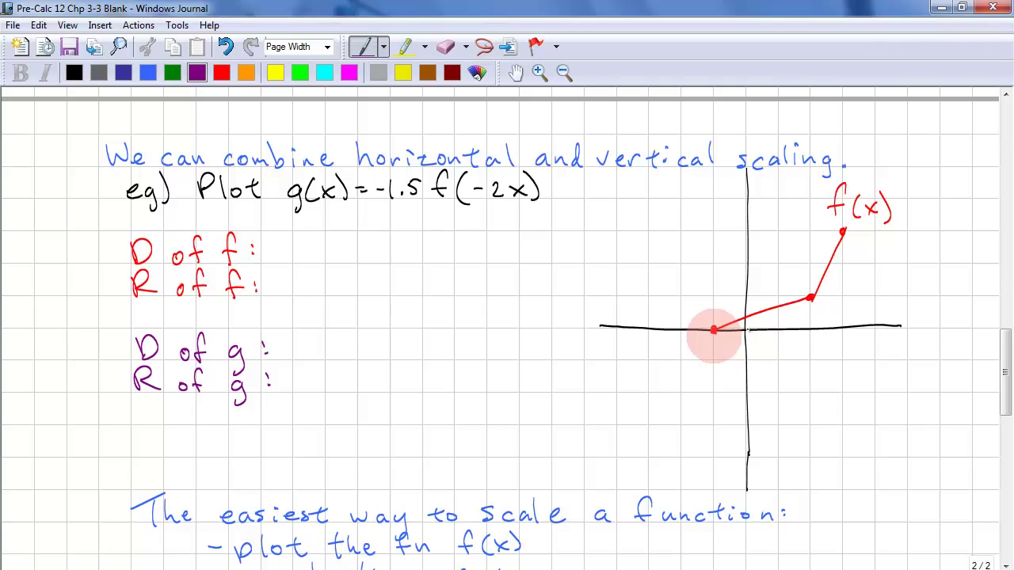
# Plot g(x) = -1.5f(-2x) in purple from its key points and label it, then write '-1 ≤' for f's domain in red.
pyautogui.click(761, 329)
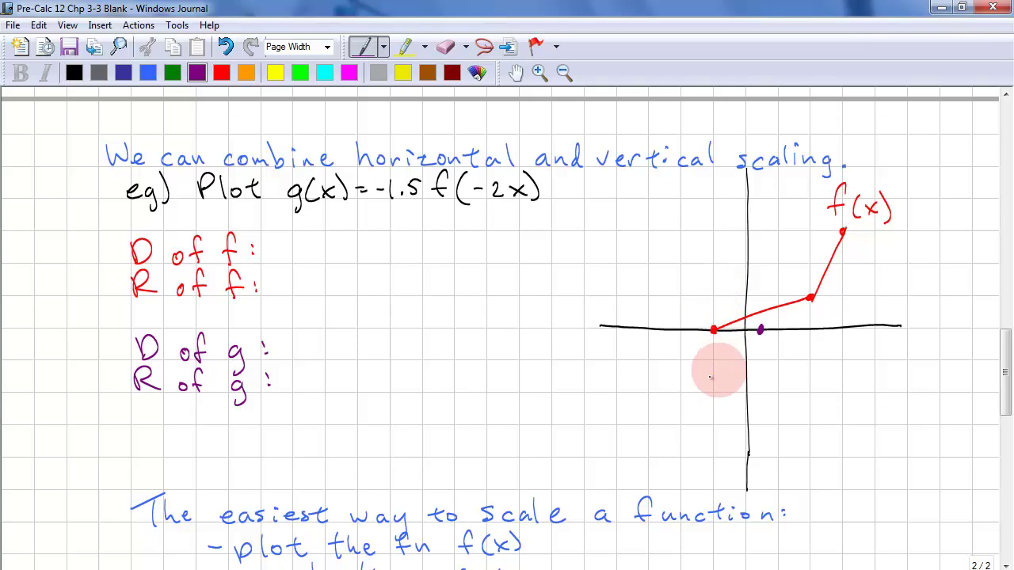
pyautogui.click(713, 379)
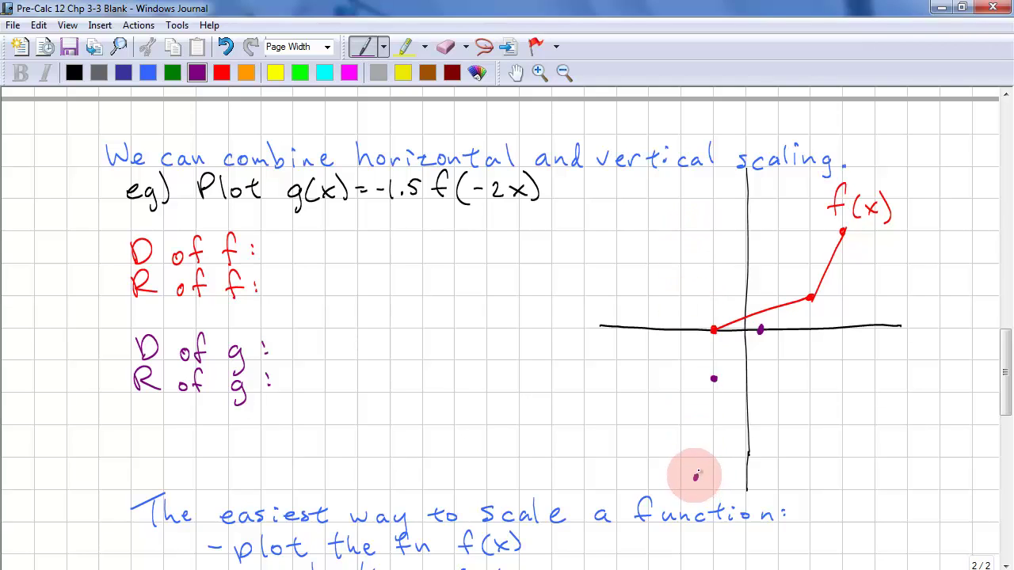
pyautogui.moveTo(761, 331)
pyautogui.mouseDown()
pyautogui.moveTo(714, 378)
pyautogui.moveTo(695, 477)
pyautogui.mouseUp()
pyautogui.moveTo(642, 420)
pyautogui.mouseDown()
pyautogui.moveTo(679, 391)
pyautogui.moveTo(682, 430)
pyautogui.mouseUp()
pyautogui.click(222, 72)
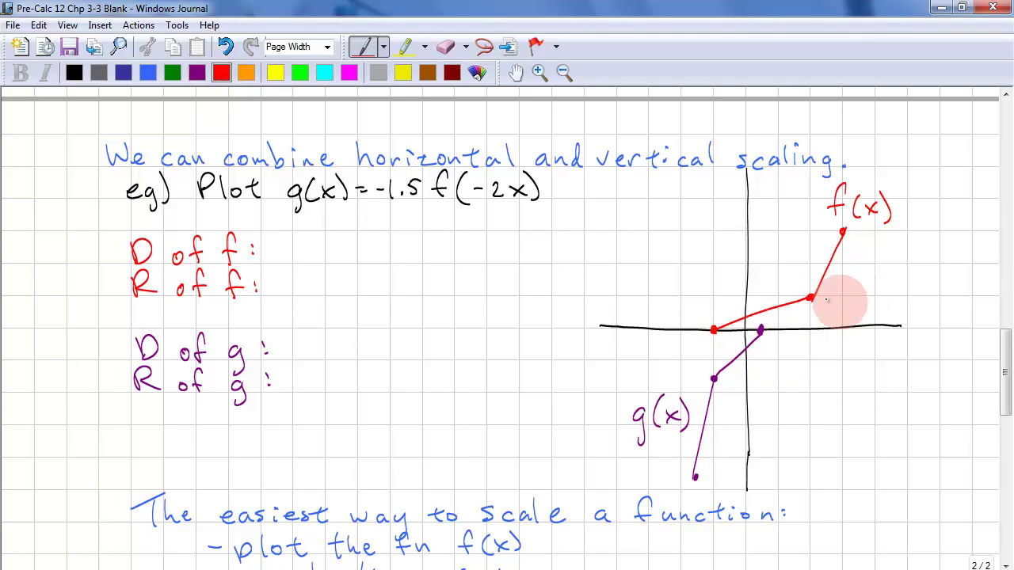
pyautogui.moveTo(307, 256)
pyautogui.mouseDown()
pyautogui.moveTo(330, 245)
pyautogui.moveTo(370, 253)
pyautogui.moveTo(365, 244)
pyautogui.moveTo(393, 256)
pyautogui.moveTo(384, 249)
pyautogui.moveTo(423, 247)
pyautogui.moveTo(441, 263)
pyautogui.mouseUp()
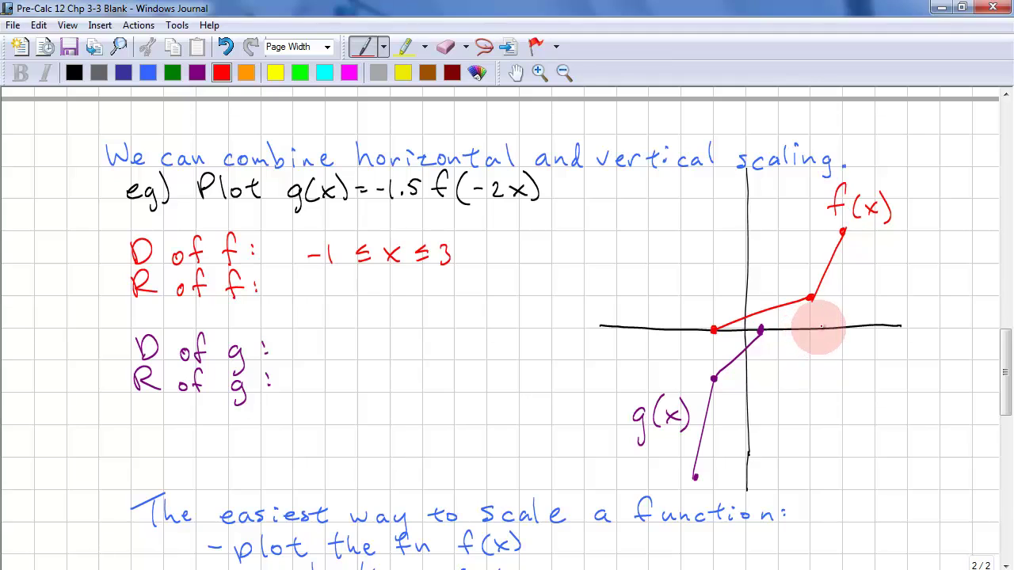
# Write f's range 0 ≤ y ≤ 3 in red and g's domain -1.5 ≤ x ≤ 1/2 in purple.
pyautogui.moveTo(331, 279)
pyautogui.mouseDown()
pyautogui.moveTo(370, 293)
pyautogui.moveTo(408, 284)
pyautogui.moveTo(447, 284)
pyautogui.moveTo(450, 293)
pyautogui.mouseUp()
pyautogui.click(199, 72)
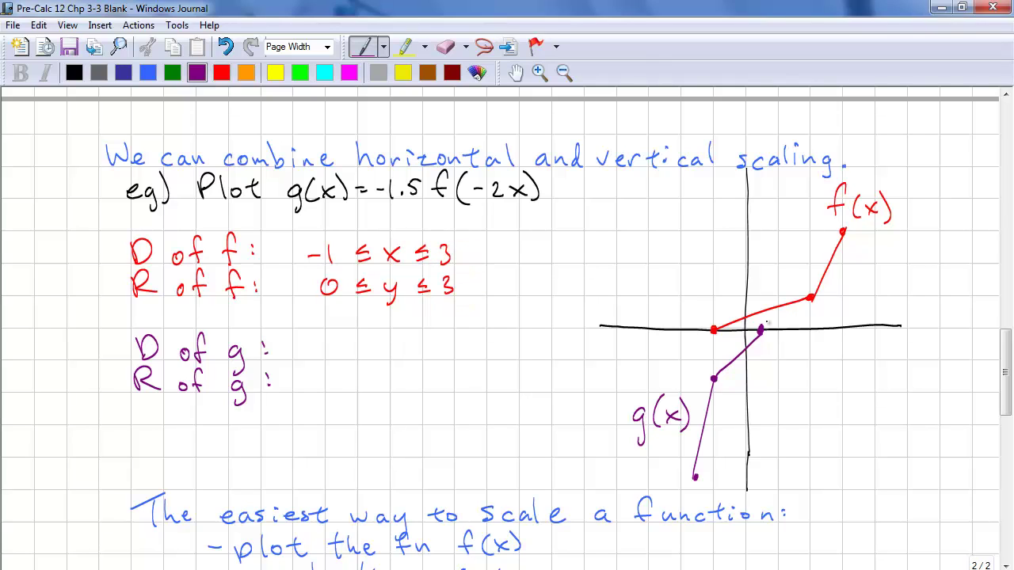
pyautogui.moveTo(762, 328); pyautogui.dragTo(697, 474)
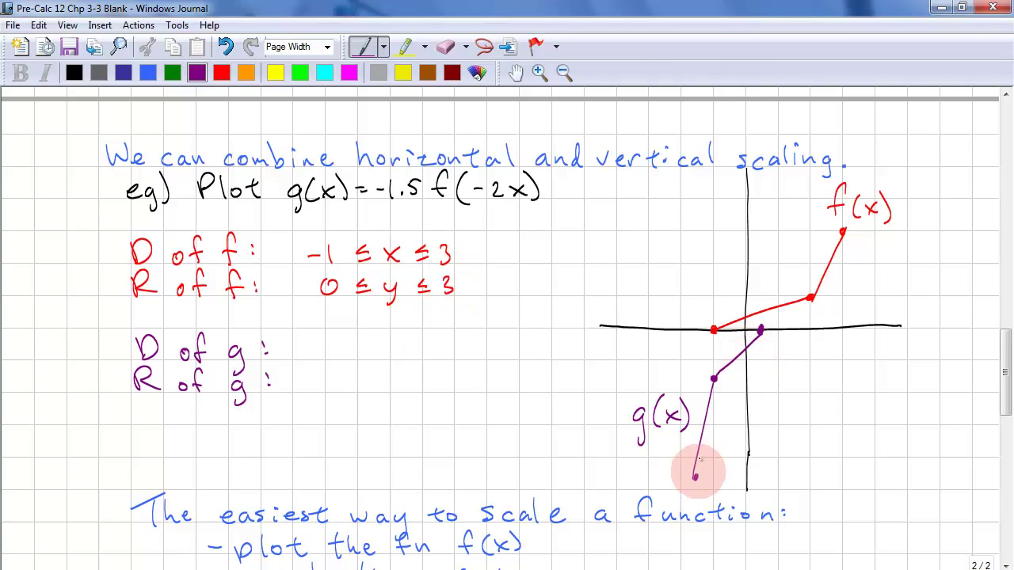
pyautogui.moveTo(303, 355)
pyautogui.mouseDown()
pyautogui.moveTo(346, 355)
pyautogui.moveTo(350, 342)
pyautogui.moveTo(363, 354)
pyautogui.moveTo(410, 358)
pyautogui.mouseUp()
pyautogui.click(331, 359)
pyautogui.click(396, 346)
pyautogui.moveTo(411, 344)
pyautogui.mouseDown()
pyautogui.moveTo(398, 360)
pyautogui.moveTo(463, 357)
pyautogui.mouseUp()
pyautogui.click(761, 334)
pyautogui.moveTo(471, 347); pyautogui.dragTo(480, 355)
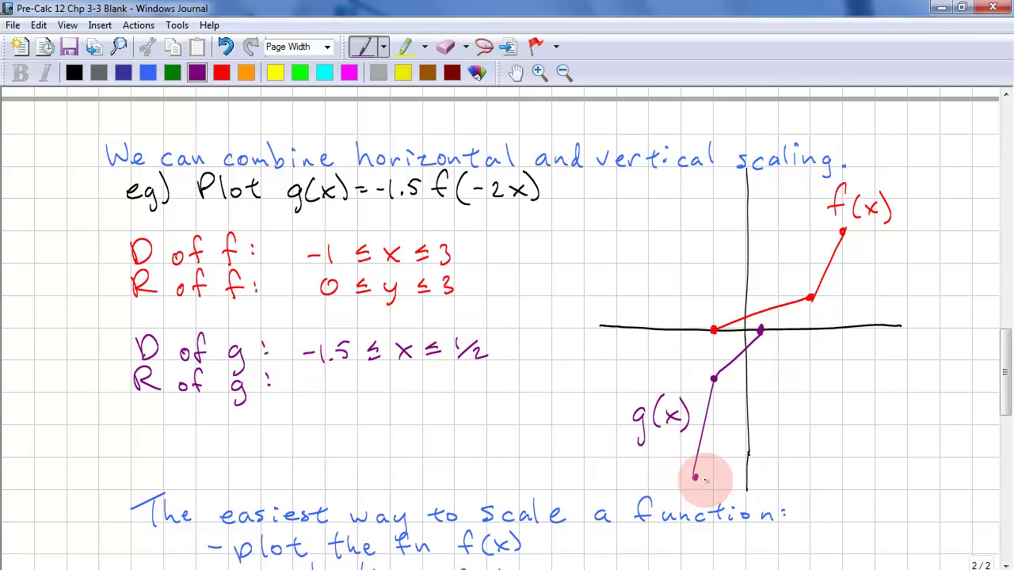
# Write g's range as -4.5 ≤ y ≤ 0.
pyautogui.moveTo(300, 382); pyautogui.dragTo(332, 384)
pyautogui.moveTo(328, 374)
pyautogui.mouseDown()
pyautogui.moveTo(327, 389)
pyautogui.moveTo(358, 375)
pyautogui.moveTo(384, 385)
pyautogui.mouseUp()
pyautogui.click(336, 386)
pyautogui.moveTo(372, 389); pyautogui.dragTo(397, 390)
pyautogui.moveTo(404, 378); pyautogui.dragTo(396, 404)
pyautogui.moveTo(438, 376); pyautogui.dragTo(437, 385)
pyautogui.moveTo(426, 388)
pyautogui.mouseDown()
pyautogui.moveTo(470, 389)
pyautogui.moveTo(472, 377)
pyautogui.mouseUp()
pyautogui.moveTo(1005, 396); pyautogui.dragTo(1002, 412)
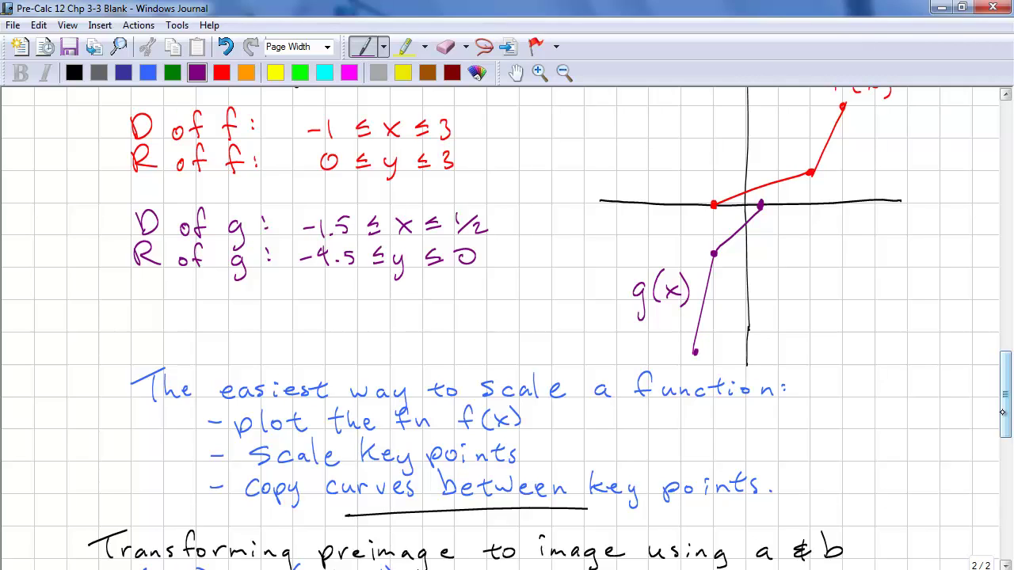
# In red, write x' = x/b and y' = ay beside the preimage-to-image heading.
pyautogui.moveTo(1002, 412); pyautogui.dragTo(998, 455)
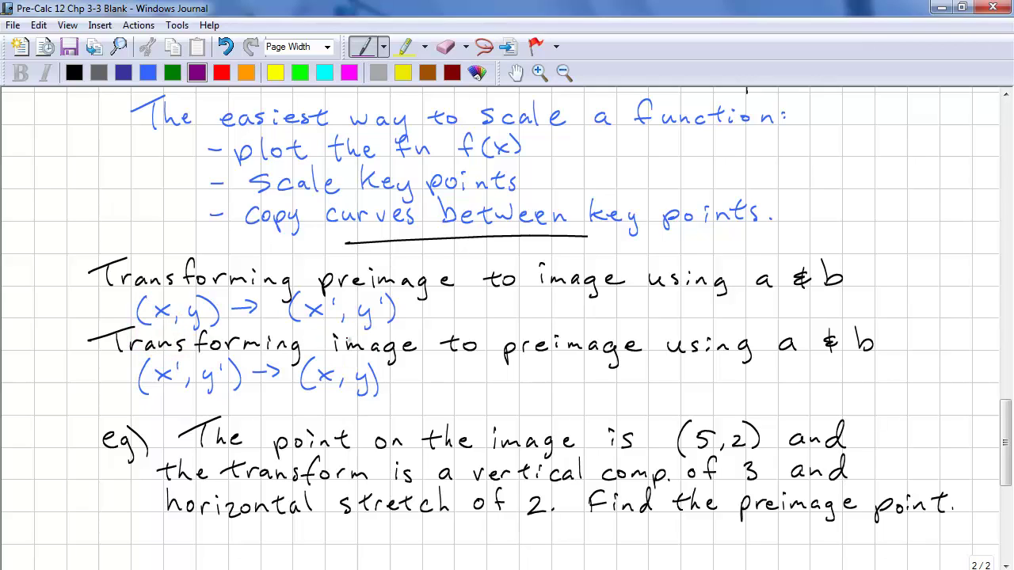
pyautogui.click(221, 72)
pyautogui.moveTo(523, 303); pyautogui.dragTo(544, 316)
pyautogui.moveTo(542, 301)
pyautogui.mouseDown()
pyautogui.moveTo(524, 316)
pyautogui.moveTo(551, 307)
pyautogui.moveTo(629, 319)
pyautogui.mouseUp()
pyautogui.moveTo(727, 302)
pyautogui.mouseDown()
pyautogui.moveTo(732, 329)
pyautogui.moveTo(775, 307)
pyautogui.mouseUp()
pyautogui.moveTo(766, 313); pyautogui.dragTo(815, 319)
pyautogui.moveTo(824, 307); pyautogui.dragTo(812, 328)
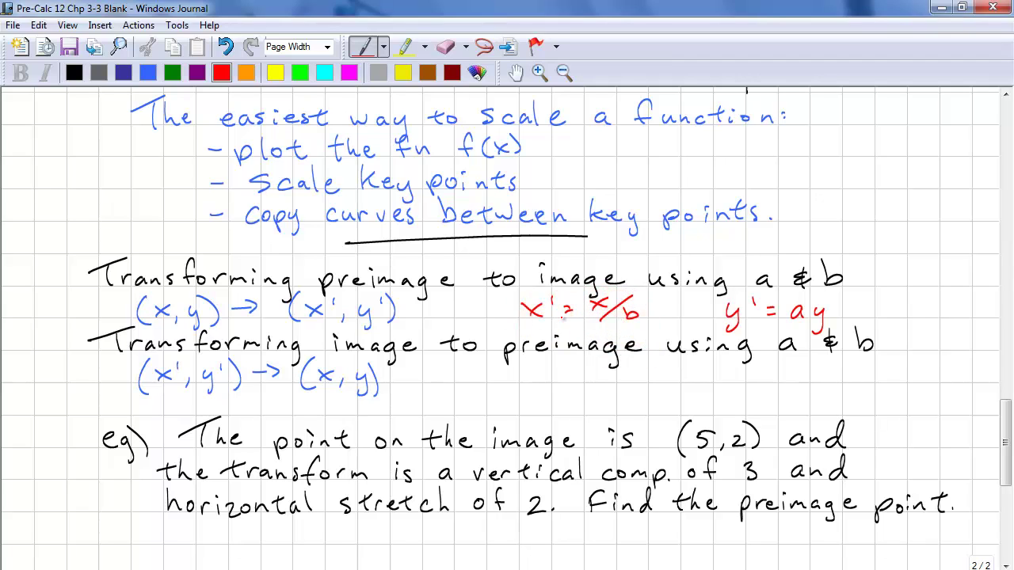
# Write x = bx' and y = y'/a under the image-to-preimage heading.
pyautogui.moveTo(515, 367)
pyautogui.mouseDown()
pyautogui.moveTo(536, 384)
pyautogui.moveTo(517, 385)
pyautogui.mouseUp()
pyautogui.moveTo(542, 371); pyautogui.dragTo(551, 370)
pyautogui.moveTo(542, 377)
pyautogui.mouseDown()
pyautogui.moveTo(604, 374)
pyautogui.moveTo(612, 383)
pyautogui.mouseUp()
pyautogui.moveTo(612, 369)
pyautogui.mouseDown()
pyautogui.moveTo(598, 385)
pyautogui.moveTo(626, 369)
pyautogui.mouseUp()
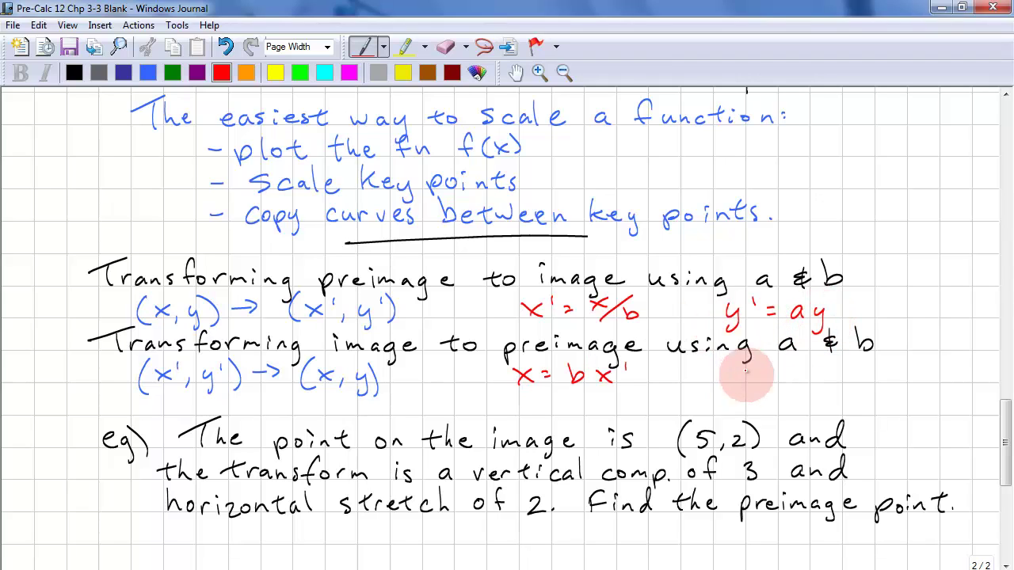
pyautogui.moveTo(726, 367)
pyautogui.mouseDown()
pyautogui.moveTo(738, 389)
pyautogui.moveTo(762, 372)
pyautogui.mouseUp()
pyautogui.moveTo(749, 379)
pyautogui.mouseDown()
pyautogui.moveTo(797, 361)
pyautogui.moveTo(817, 370)
pyautogui.moveTo(827, 360)
pyautogui.moveTo(797, 387)
pyautogui.mouseUp()
pyautogui.moveTo(822, 376); pyautogui.dragTo(828, 383)
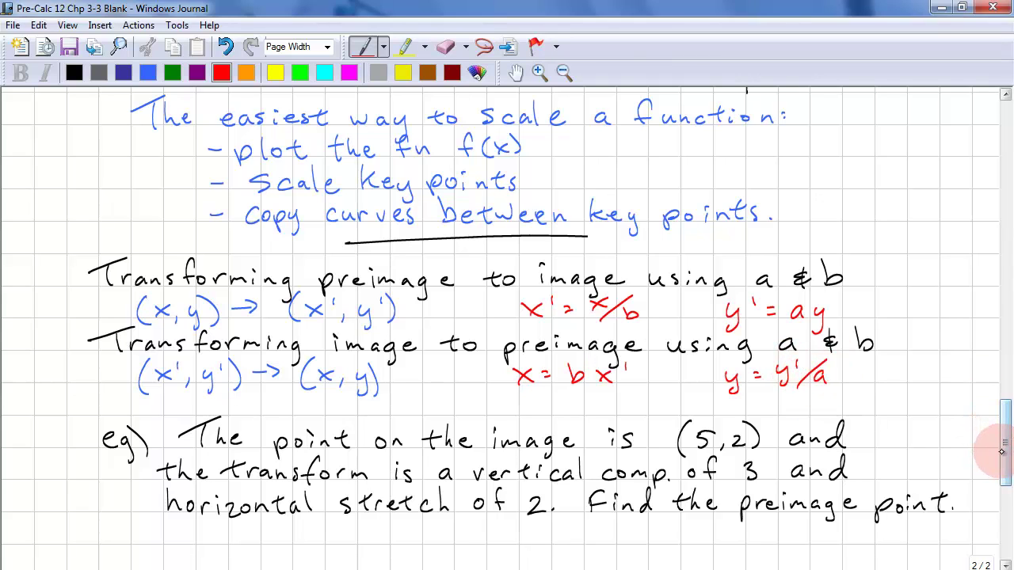
pyautogui.moveTo(1008, 454); pyautogui.dragTo(1004, 483)
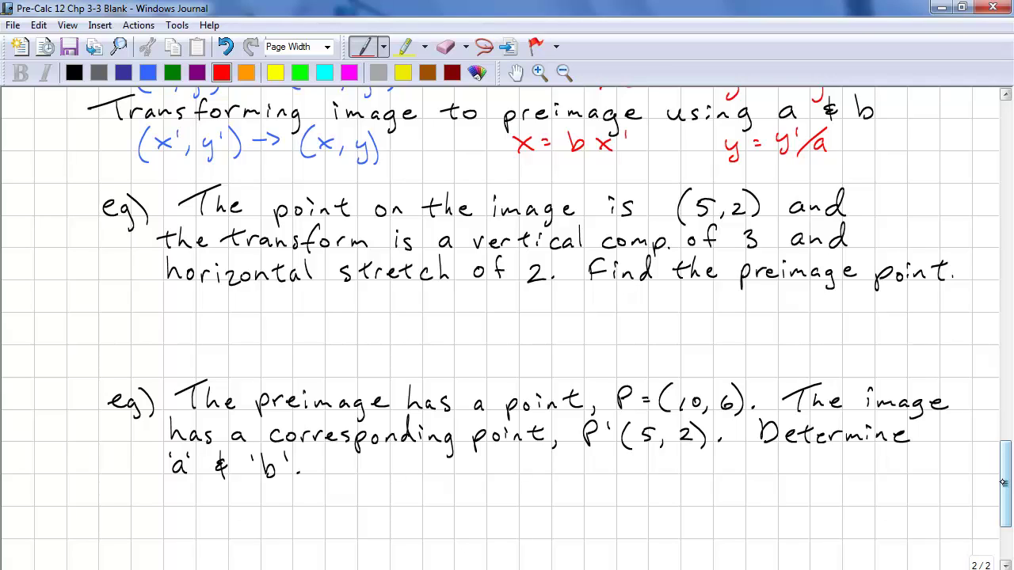
# Write a = 1/3 and b = 1/2 in red under the first example.
pyautogui.moveTo(248, 297); pyautogui.dragTo(252, 312)
pyautogui.moveTo(261, 300); pyautogui.dragTo(272, 300)
pyautogui.moveTo(261, 306); pyautogui.dragTo(272, 305)
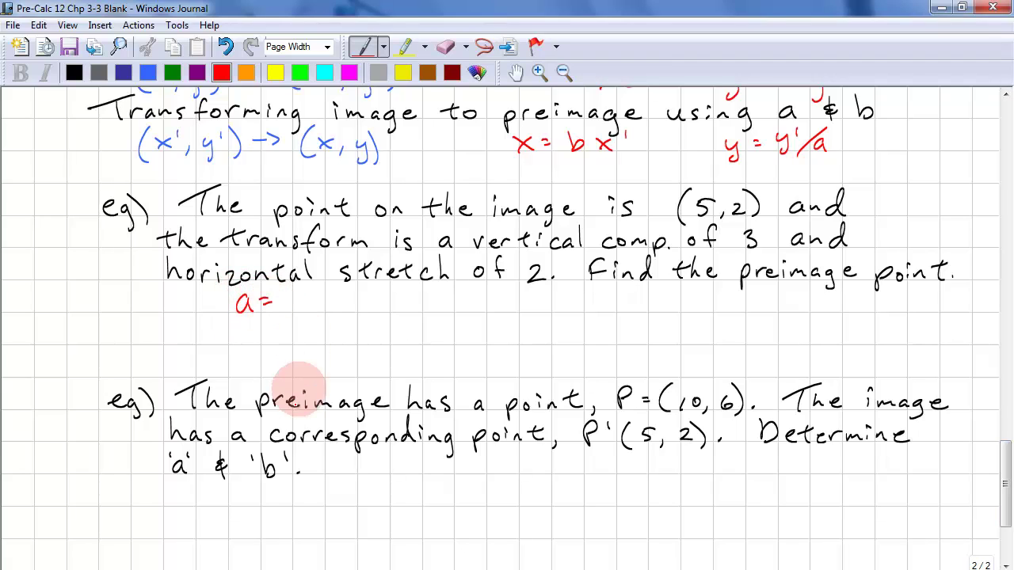
pyautogui.moveTo(288, 293); pyautogui.dragTo(311, 314)
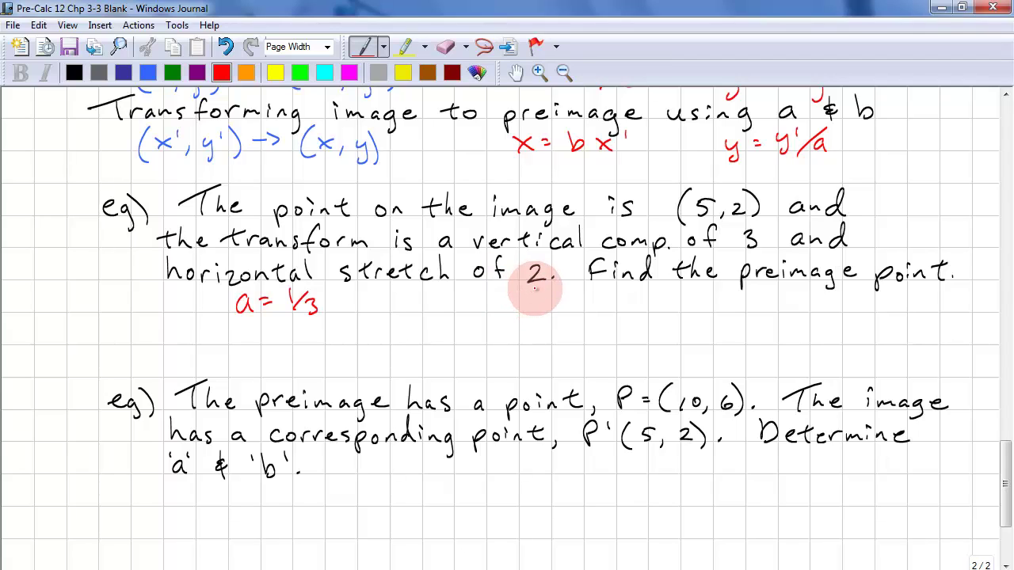
pyautogui.moveTo(383, 291)
pyautogui.mouseDown()
pyautogui.moveTo(409, 298)
pyautogui.moveTo(445, 303)
pyautogui.moveTo(441, 297)
pyautogui.moveTo(471, 313)
pyautogui.mouseUp()
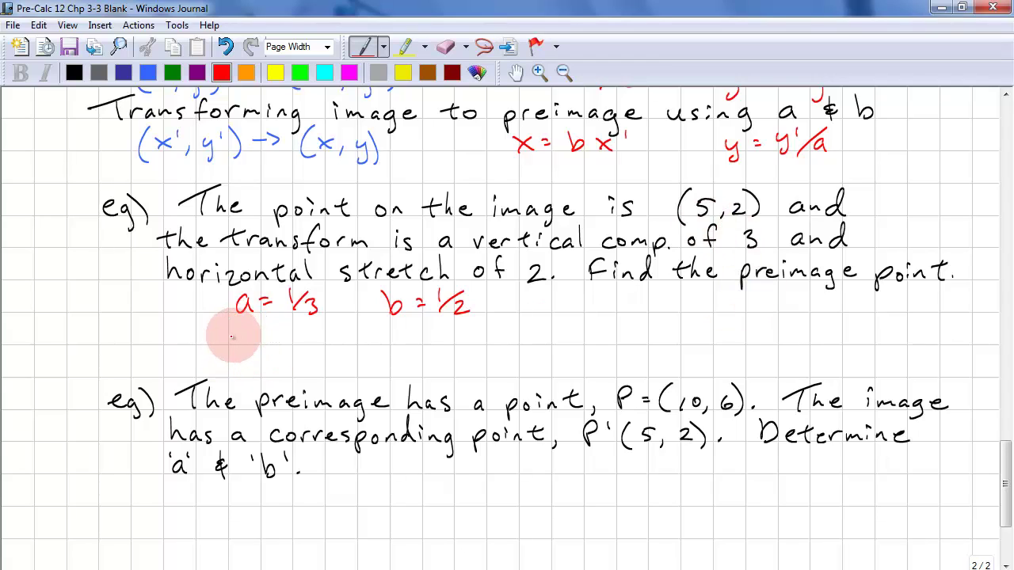
# Compute x = 1/2(5) = 5/2 and y = 2/(1/3) = 6.
pyautogui.moveTo(248, 339)
pyautogui.mouseDown()
pyautogui.moveTo(279, 331)
pyautogui.moveTo(294, 343)
pyautogui.moveTo(340, 340)
pyautogui.moveTo(352, 322)
pyautogui.moveTo(355, 347)
pyautogui.moveTo(413, 320)
pyautogui.moveTo(431, 342)
pyautogui.mouseUp()
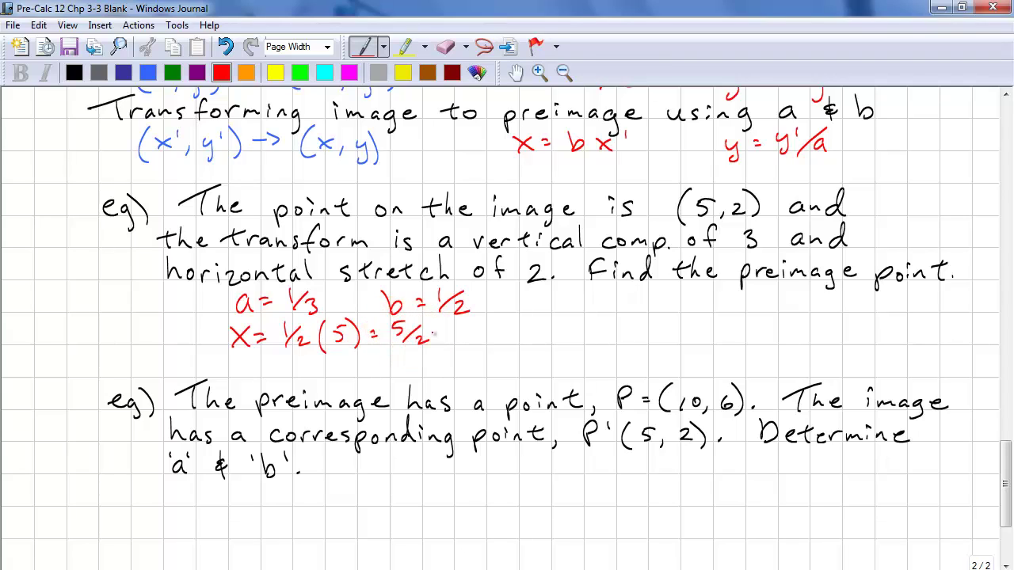
pyautogui.moveTo(563, 326); pyautogui.dragTo(567, 343)
pyautogui.moveTo(574, 325)
pyautogui.mouseDown()
pyautogui.moveTo(566, 358)
pyautogui.moveTo(595, 331)
pyautogui.mouseUp()
pyautogui.moveTo(587, 339)
pyautogui.mouseDown()
pyautogui.moveTo(621, 342)
pyautogui.moveTo(607, 327)
pyautogui.moveTo(645, 328)
pyautogui.moveTo(617, 342)
pyautogui.mouseUp()
pyautogui.moveTo(654, 328)
pyautogui.mouseDown()
pyautogui.moveTo(653, 340)
pyautogui.moveTo(679, 345)
pyautogui.mouseUp()
pyautogui.moveTo(690, 325); pyautogui.dragTo(692, 349)
pyautogui.moveTo(741, 328)
pyautogui.mouseDown()
pyautogui.moveTo(731, 350)
pyautogui.moveTo(819, 333)
pyautogui.mouseUp()
# Write the preimage point P = (5/2, 6), then scroll down.
pyautogui.moveTo(809, 341)
pyautogui.mouseDown()
pyautogui.moveTo(836, 351)
pyautogui.moveTo(847, 339)
pyautogui.mouseUp()
pyautogui.moveTo(850, 320)
pyautogui.mouseDown()
pyautogui.moveTo(861, 318)
pyautogui.moveTo(862, 341)
pyautogui.mouseUp()
pyautogui.moveTo(868, 333)
pyautogui.mouseDown()
pyautogui.moveTo(887, 349)
pyautogui.moveTo(908, 340)
pyautogui.moveTo(919, 350)
pyautogui.mouseUp()
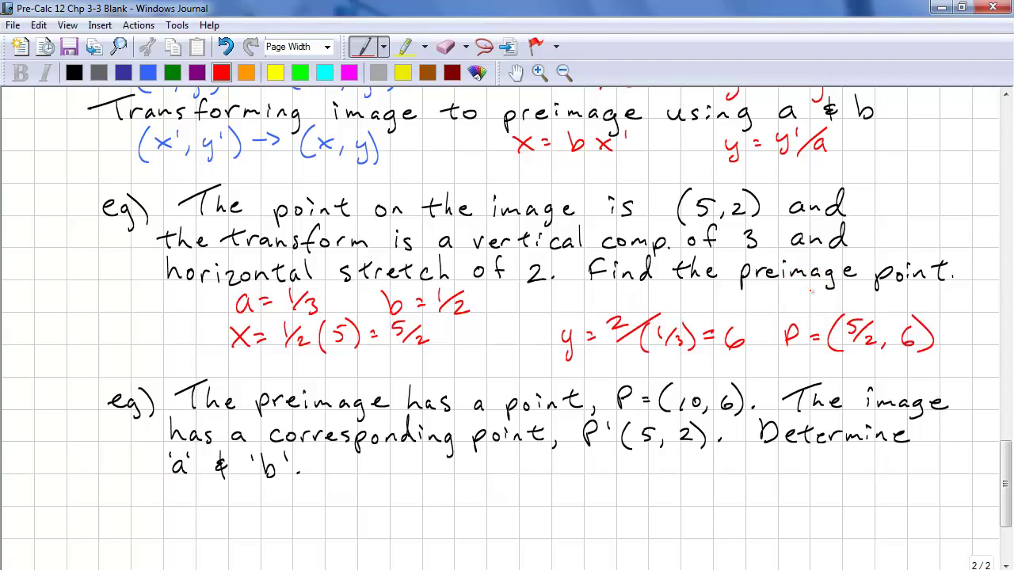
pyautogui.moveTo(1003, 494); pyautogui.dragTo(1002, 508)
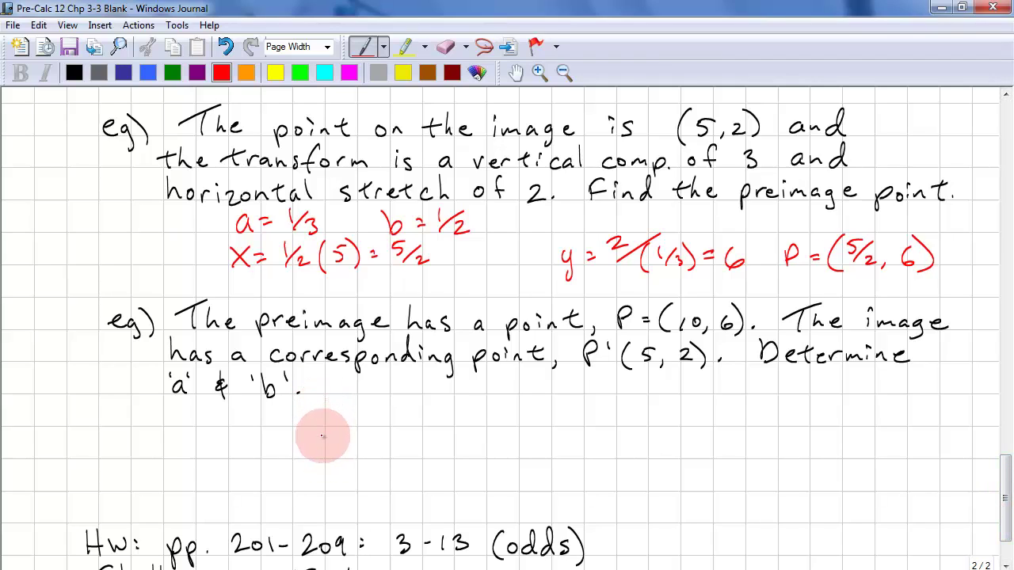
# Write y' = ay ⇒ a = y'/y = 2/6 = 1/3 under the second example.
pyautogui.moveTo(210, 415)
pyautogui.mouseDown()
pyautogui.moveTo(202, 434)
pyautogui.moveTo(241, 416)
pyautogui.mouseUp()
pyautogui.moveTo(230, 422)
pyautogui.mouseDown()
pyautogui.moveTo(283, 424)
pyautogui.moveTo(283, 437)
pyautogui.mouseUp()
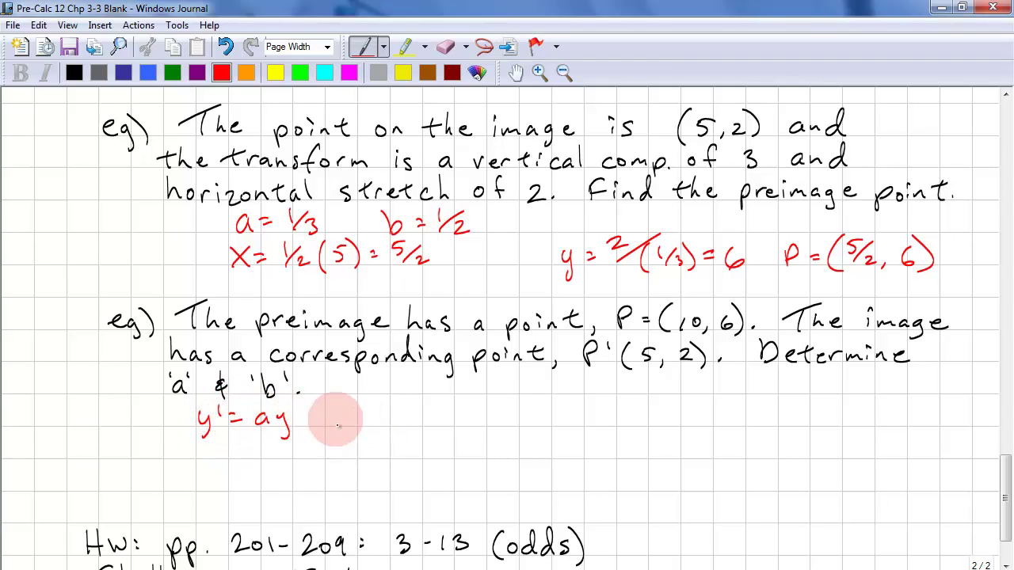
pyautogui.moveTo(323, 411); pyautogui.dragTo(339, 418)
pyautogui.moveTo(343, 406)
pyautogui.mouseDown()
pyautogui.moveTo(343, 424)
pyautogui.moveTo(394, 426)
pyautogui.moveTo(431, 405)
pyautogui.moveTo(436, 424)
pyautogui.mouseUp()
pyautogui.moveTo(454, 389)
pyautogui.mouseDown()
pyautogui.moveTo(454, 421)
pyautogui.moveTo(479, 430)
pyautogui.moveTo(511, 411)
pyautogui.mouseUp()
pyautogui.moveTo(501, 419); pyautogui.dragTo(548, 411)
pyautogui.moveTo(554, 396)
pyautogui.mouseDown()
pyautogui.moveTo(538, 425)
pyautogui.moveTo(593, 417)
pyautogui.mouseUp()
pyautogui.moveTo(585, 422)
pyautogui.mouseDown()
pyautogui.moveTo(622, 398)
pyautogui.moveTo(609, 397)
pyautogui.moveTo(633, 401)
pyautogui.moveTo(626, 429)
pyautogui.mouseUp()
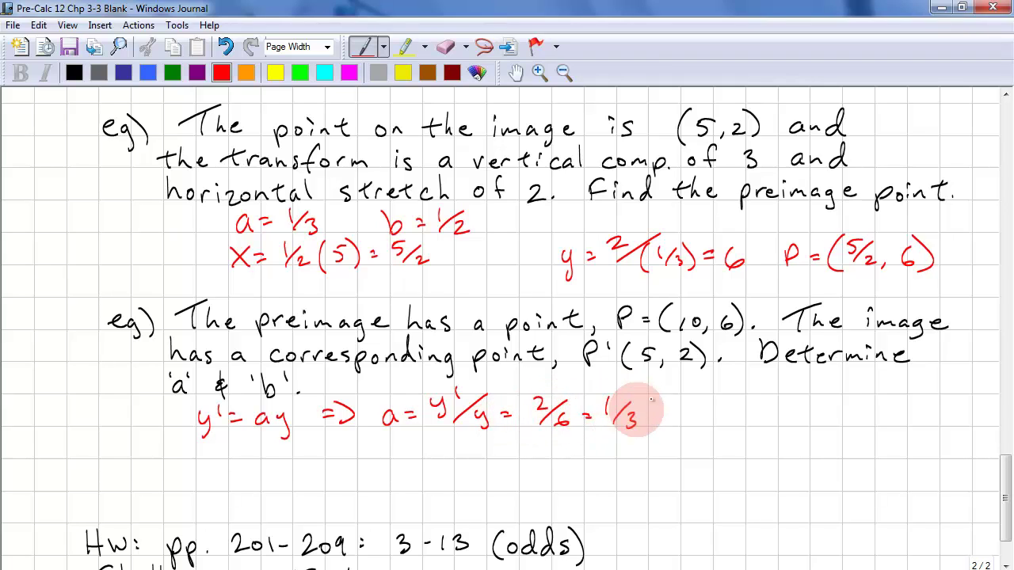
# Write x' = x/b ⇒ b = x/x' = 10/5 = 2 on the next line.
pyautogui.moveTo(199, 445)
pyautogui.mouseDown()
pyautogui.moveTo(219, 460)
pyautogui.moveTo(199, 460)
pyautogui.mouseUp()
pyautogui.moveTo(232, 438); pyautogui.dragTo(253, 450)
pyautogui.moveTo(242, 457)
pyautogui.mouseDown()
pyautogui.moveTo(278, 450)
pyautogui.moveTo(264, 452)
pyautogui.moveTo(273, 465)
pyautogui.moveTo(350, 453)
pyautogui.mouseUp()
pyautogui.moveTo(352, 441); pyautogui.dragTo(352, 458)
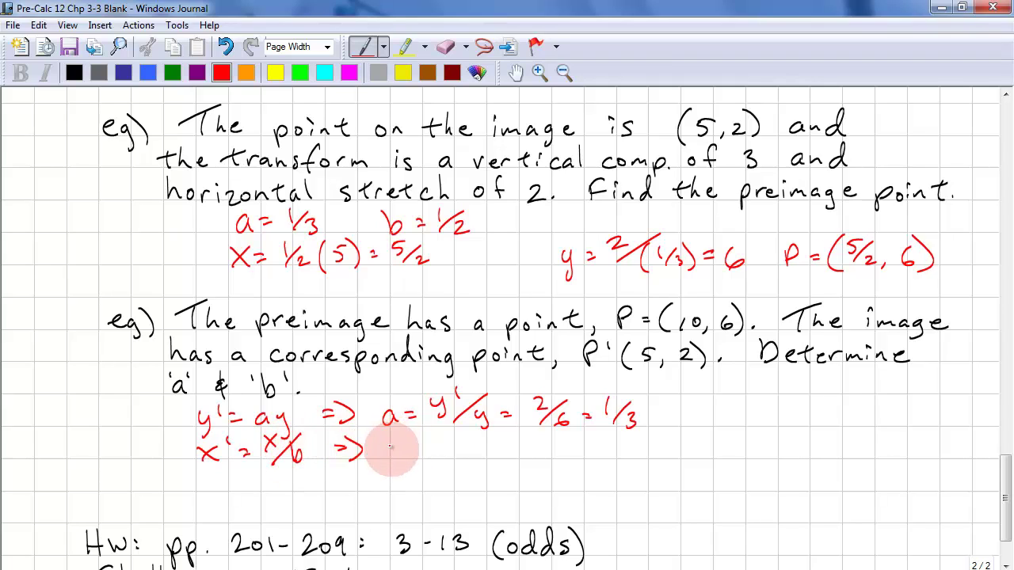
pyautogui.moveTo(415, 444); pyautogui.dragTo(427, 443)
pyautogui.moveTo(417, 451); pyautogui.dragTo(456, 453)
pyautogui.moveTo(457, 433); pyautogui.dragTo(442, 455)
pyautogui.moveTo(490, 414)
pyautogui.mouseDown()
pyautogui.moveTo(453, 460)
pyautogui.moveTo(489, 459)
pyautogui.moveTo(476, 461)
pyautogui.mouseUp()
pyautogui.moveTo(498, 438); pyautogui.dragTo(526, 440)
pyautogui.moveTo(518, 447); pyautogui.dragTo(545, 447)
pyautogui.moveTo(553, 435)
pyautogui.mouseDown()
pyautogui.moveTo(559, 456)
pyautogui.moveTo(605, 442)
pyautogui.mouseUp()
pyautogui.moveTo(595, 450); pyautogui.dragTo(639, 456)
# Start writing g(x) = below the b line.
pyautogui.moveTo(1005, 497); pyautogui.dragTo(1004, 509)
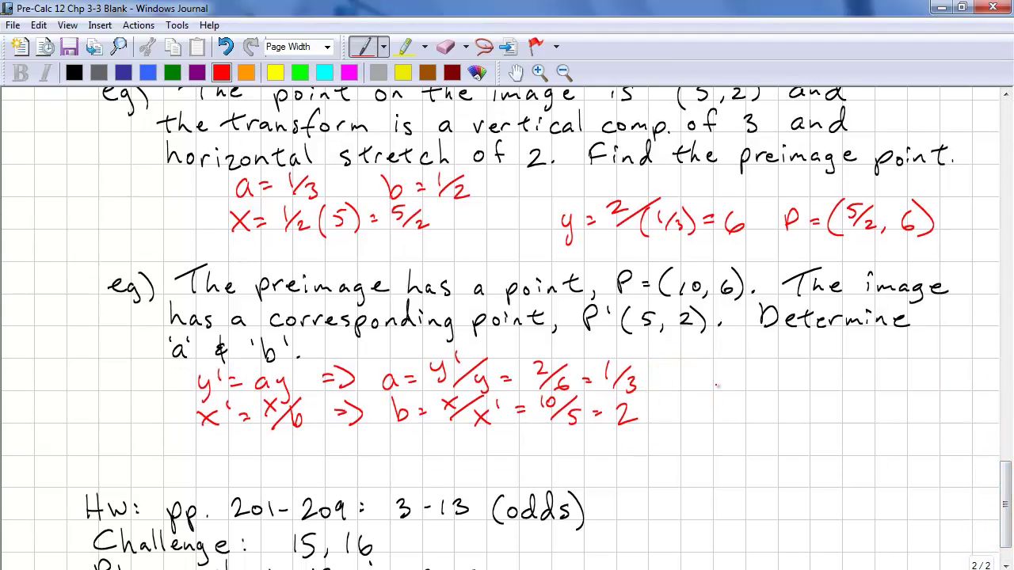
pyautogui.click(512, 450)
pyautogui.moveTo(514, 446)
pyautogui.mouseDown()
pyautogui.moveTo(525, 437)
pyautogui.moveTo(613, 448)
pyautogui.mouseUp()
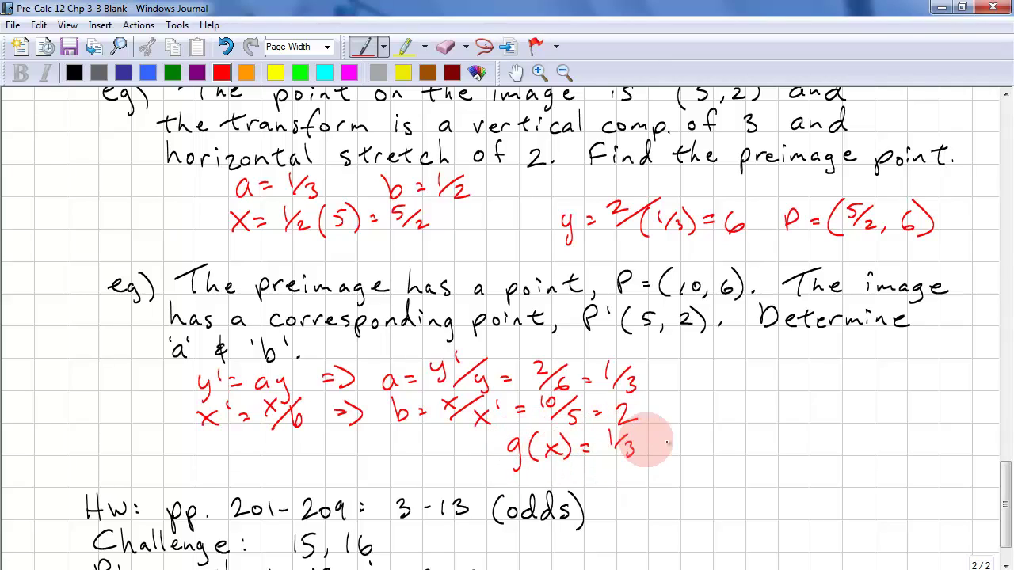